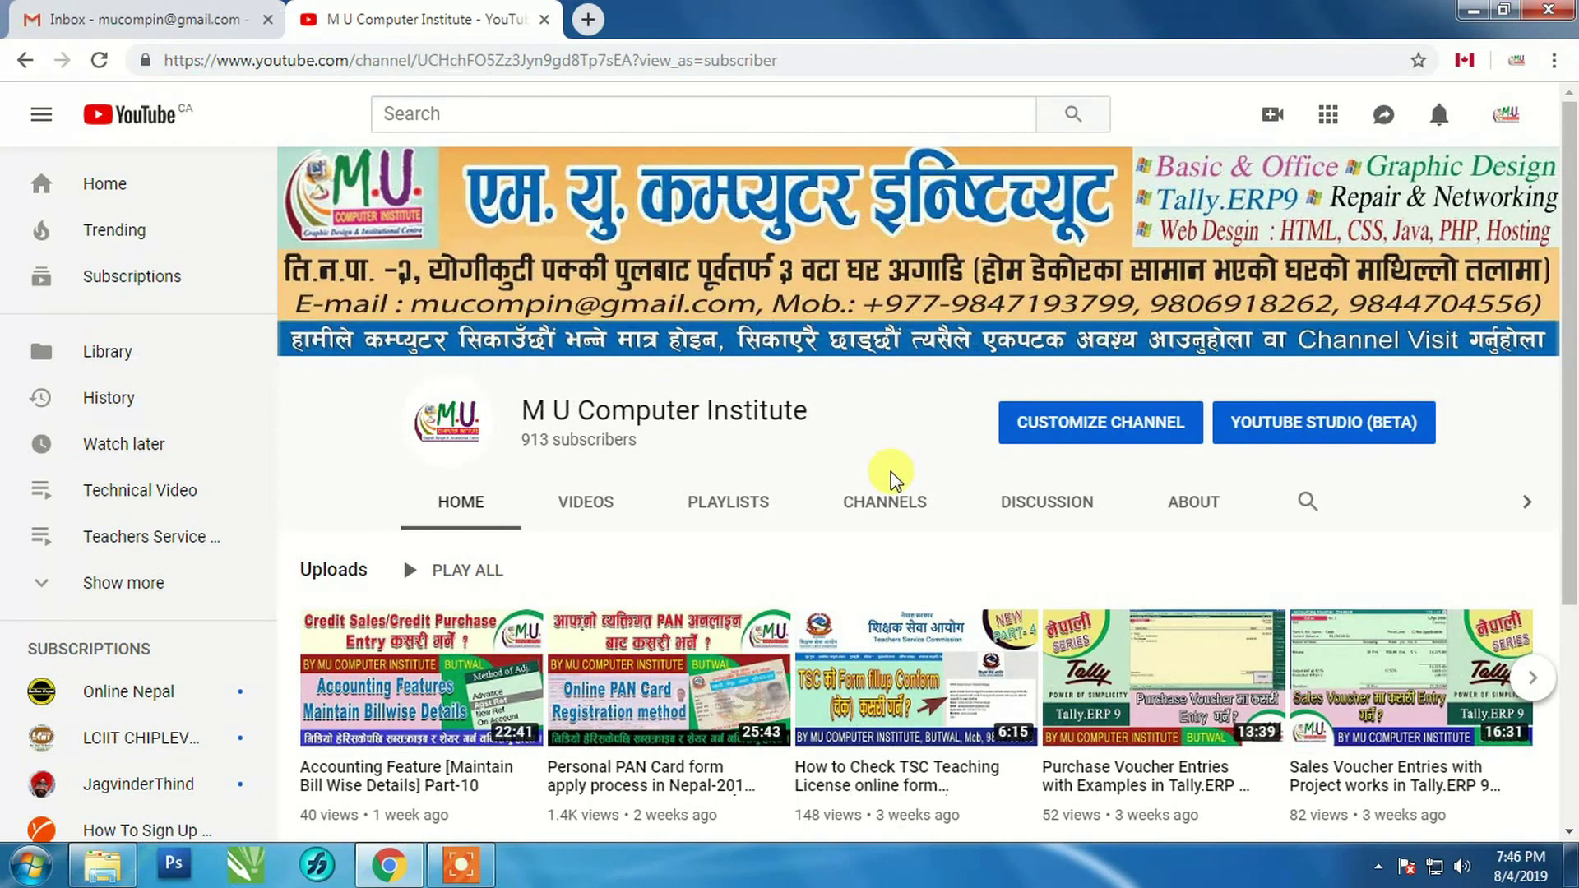
- Minimize Chrome and open the applicant's document folder inside the ADBL folder
click(1472, 11)
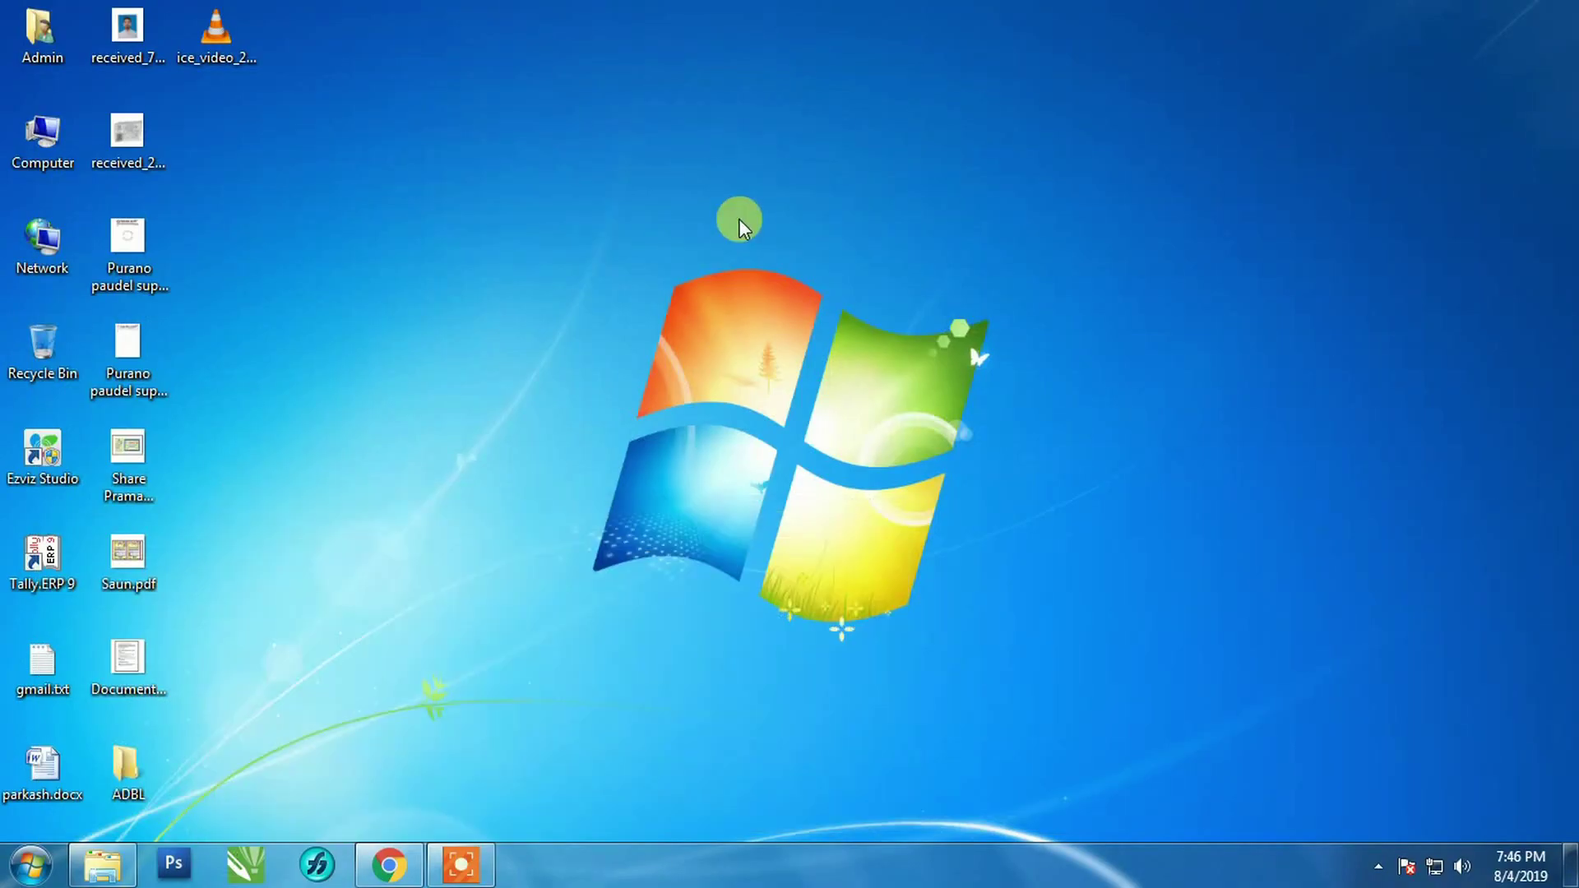
double_click(126, 767)
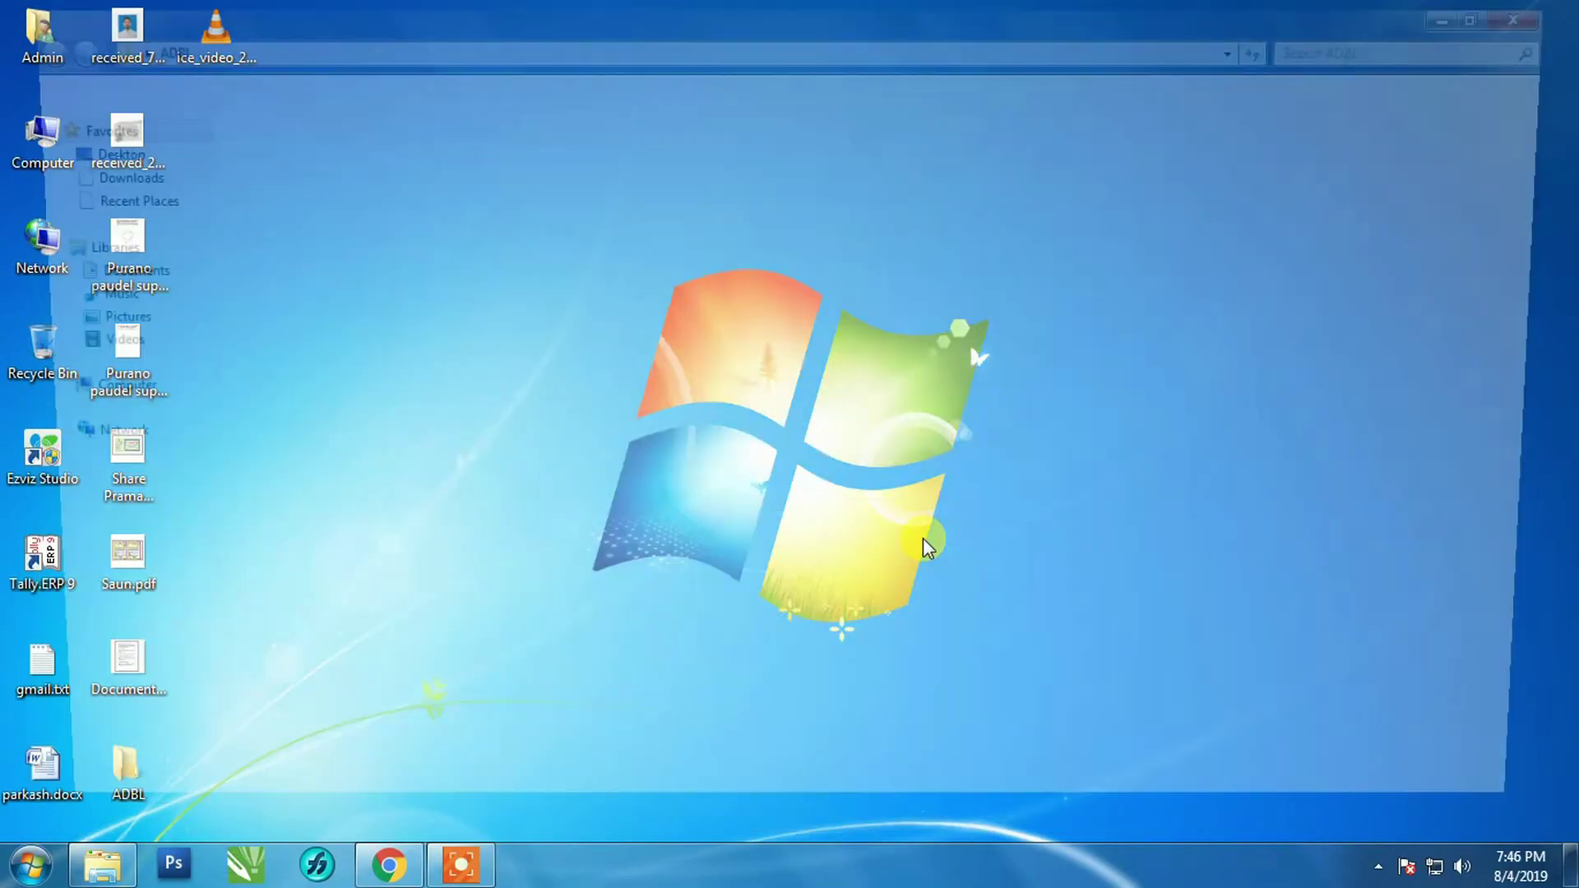
double_click(533, 186)
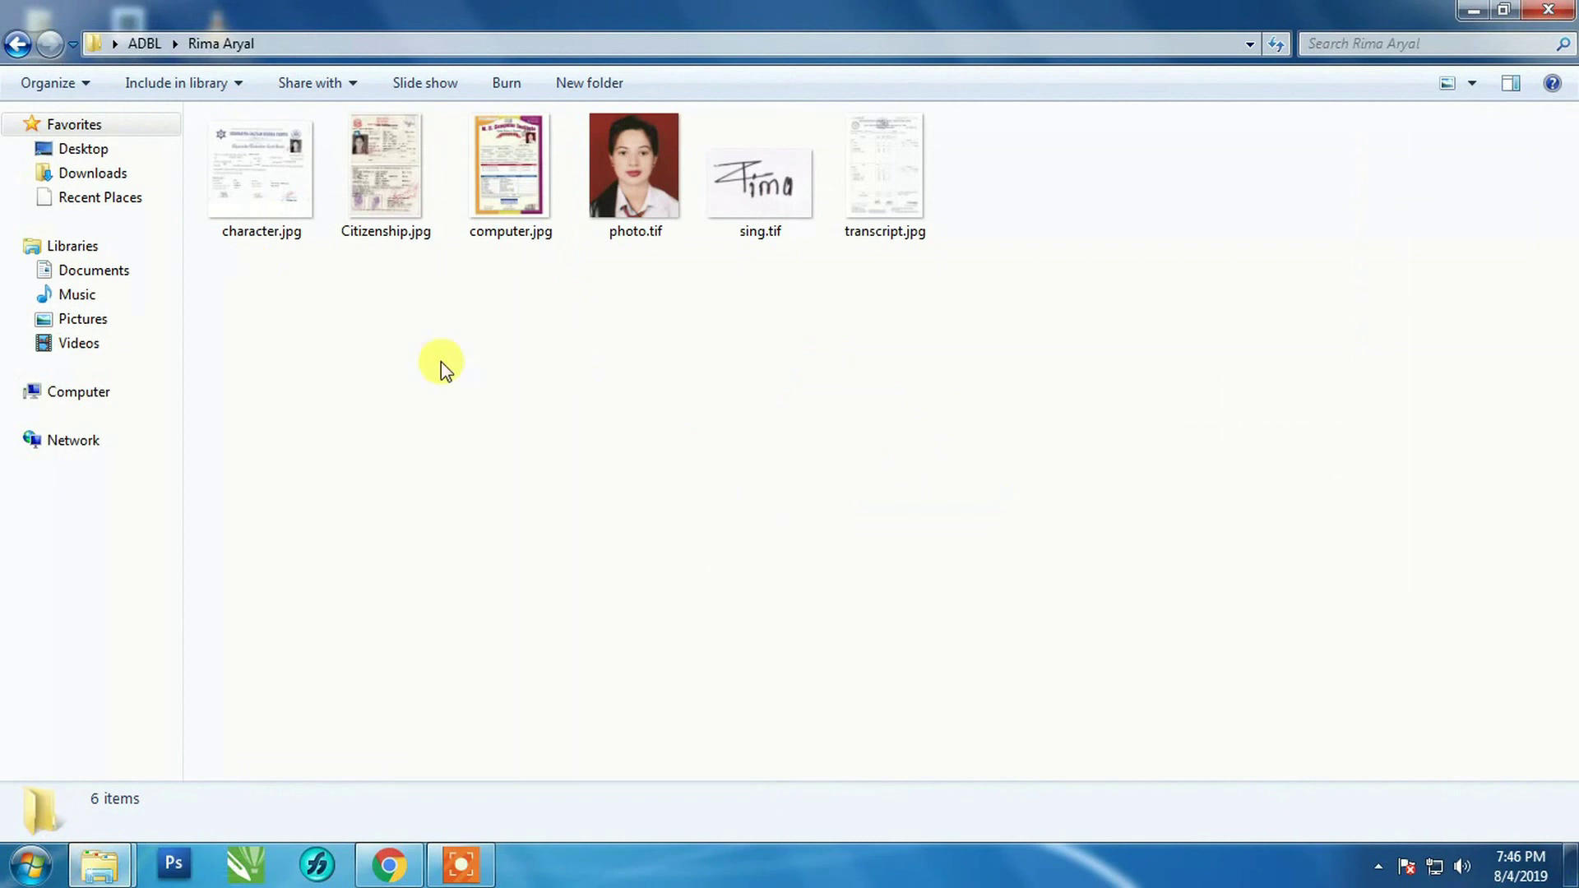
- Review character.jpg, Citizenship.jpg, computer.jpg, the photo, sing.tif and transcript.jpg one by one
click(261, 234)
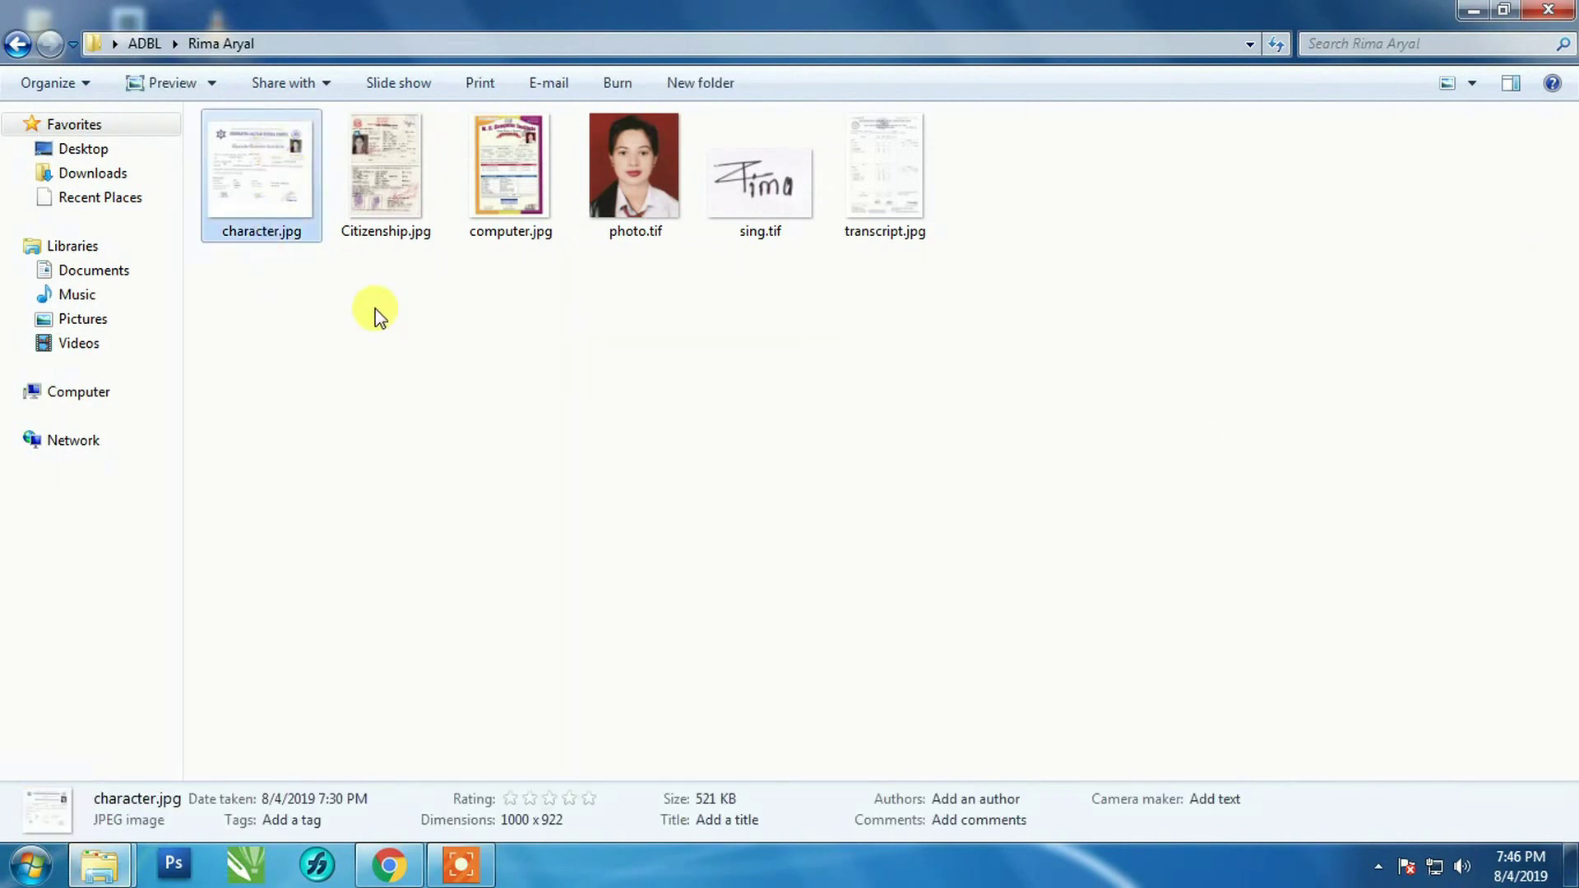
click(377, 173)
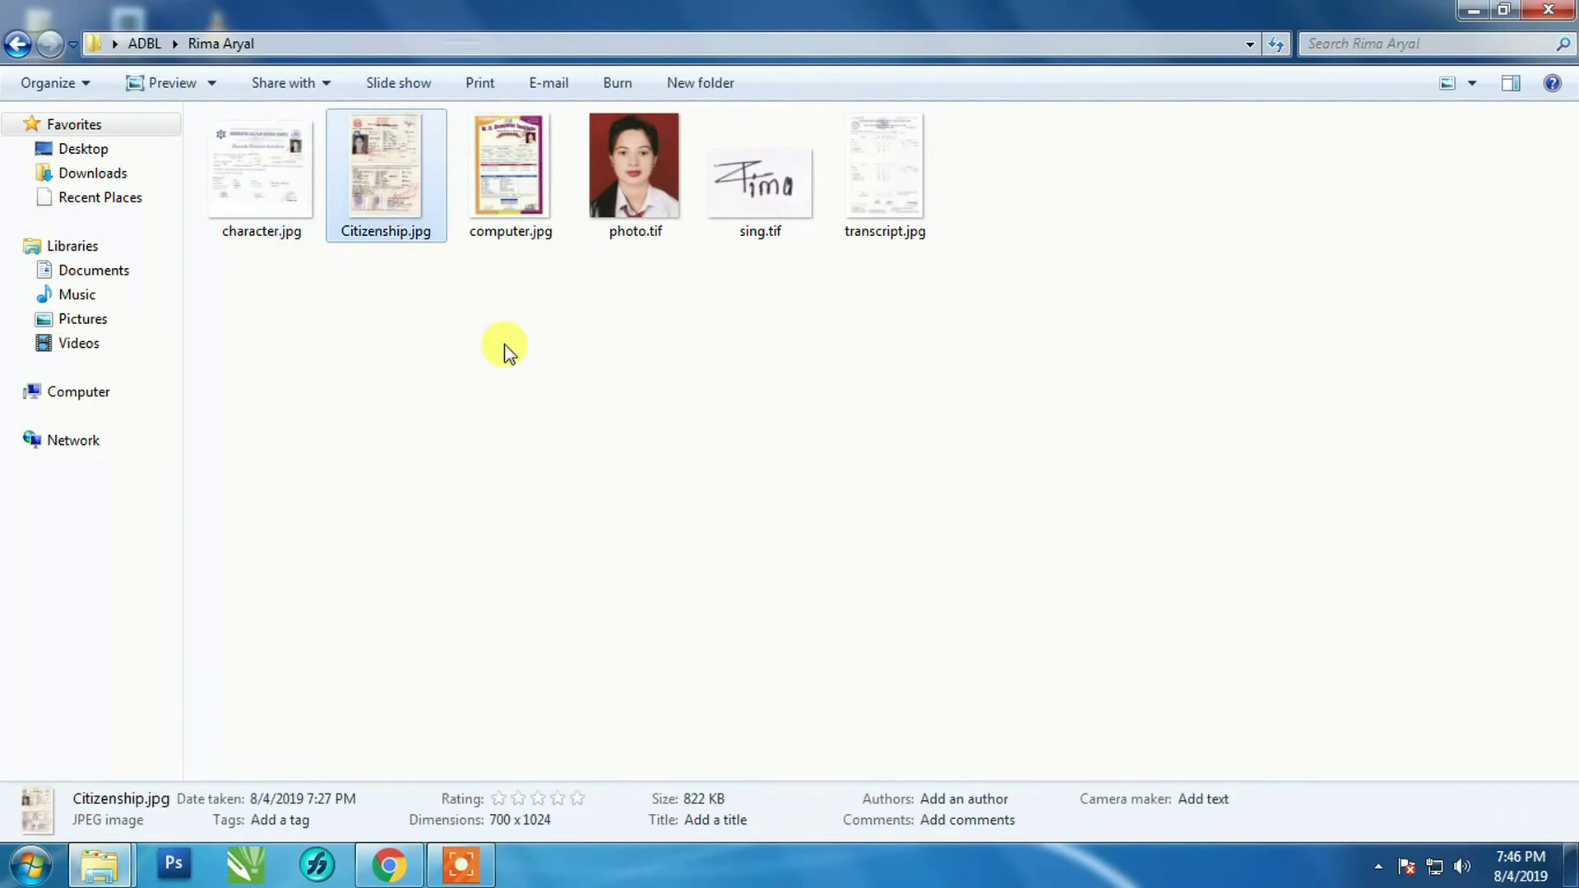
click(510, 323)
click(506, 190)
click(645, 426)
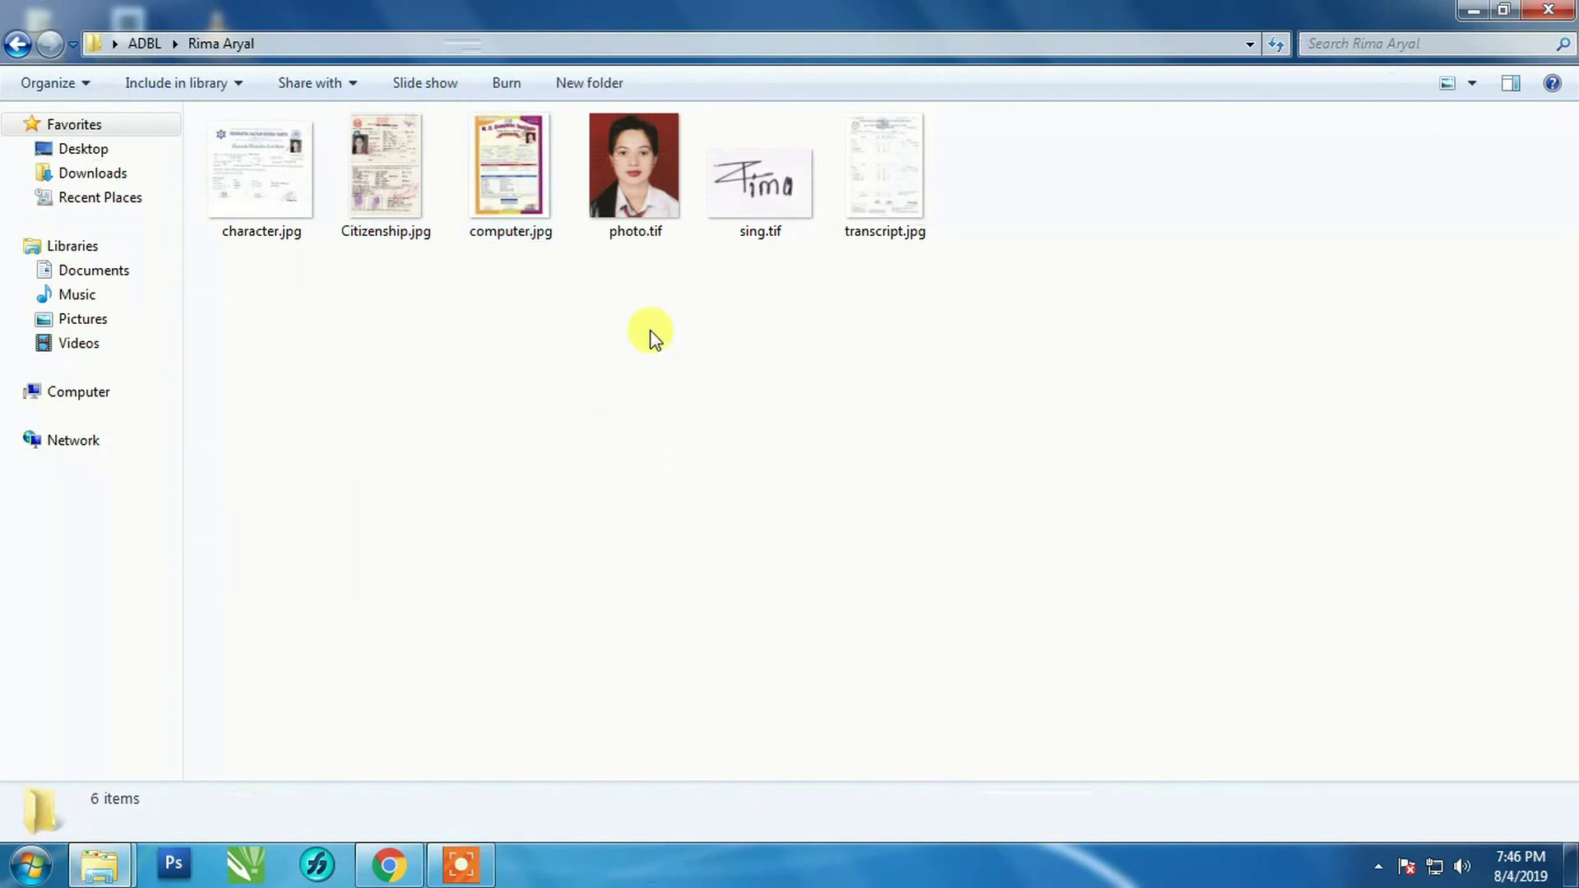
click(760, 189)
click(965, 308)
click(913, 207)
click(1199, 330)
- Select all six document files together a few times, then close the folder window
drag(1279, 363, 222, 111)
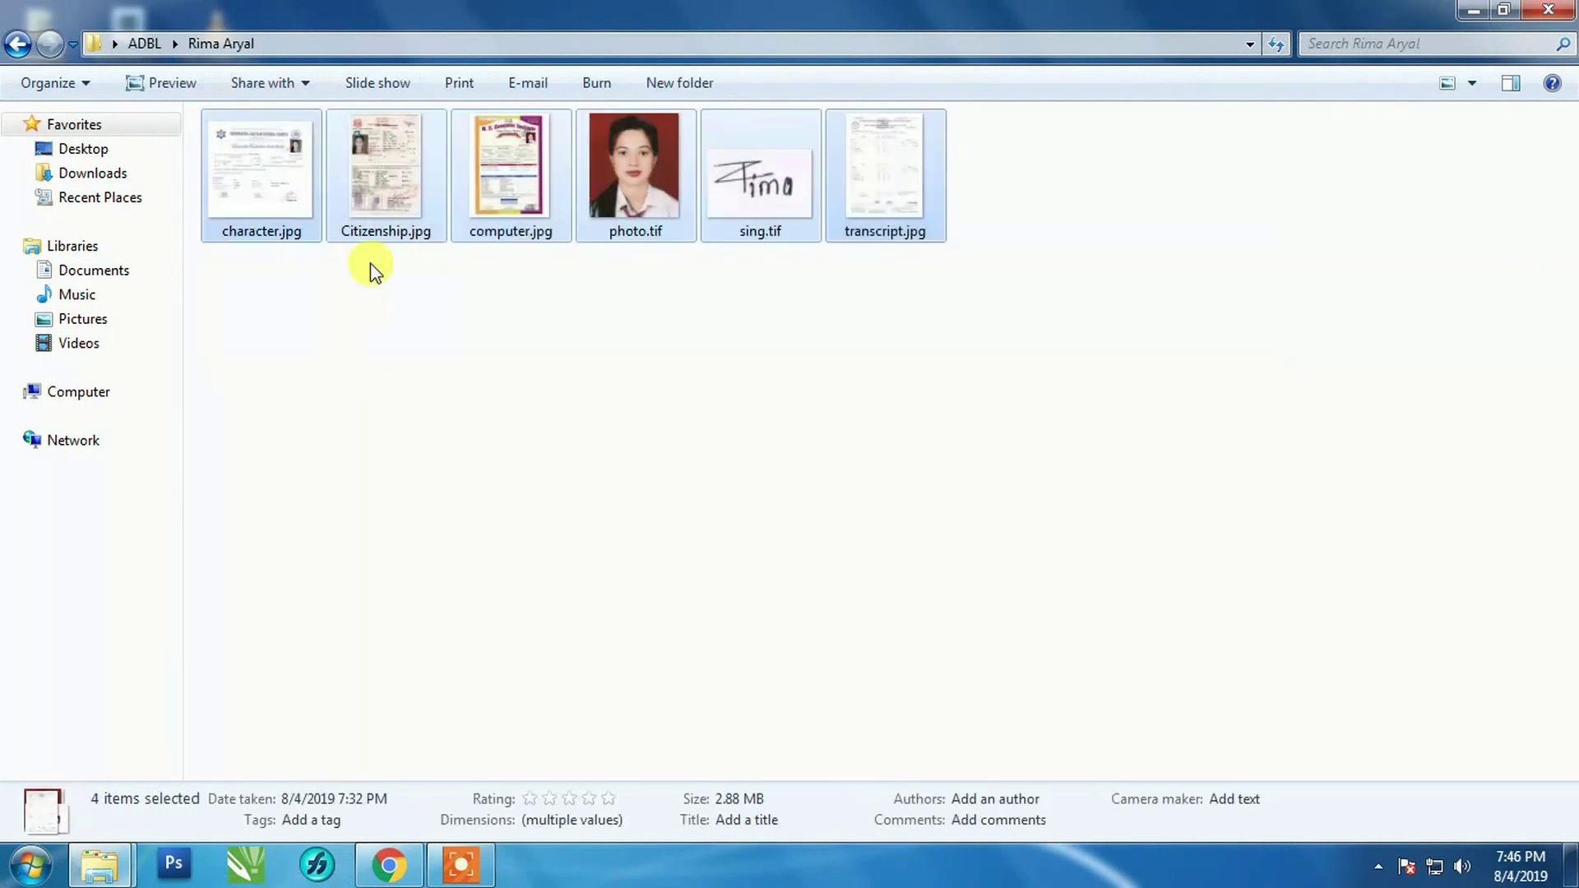
click(997, 411)
drag(1211, 409, 274, 152)
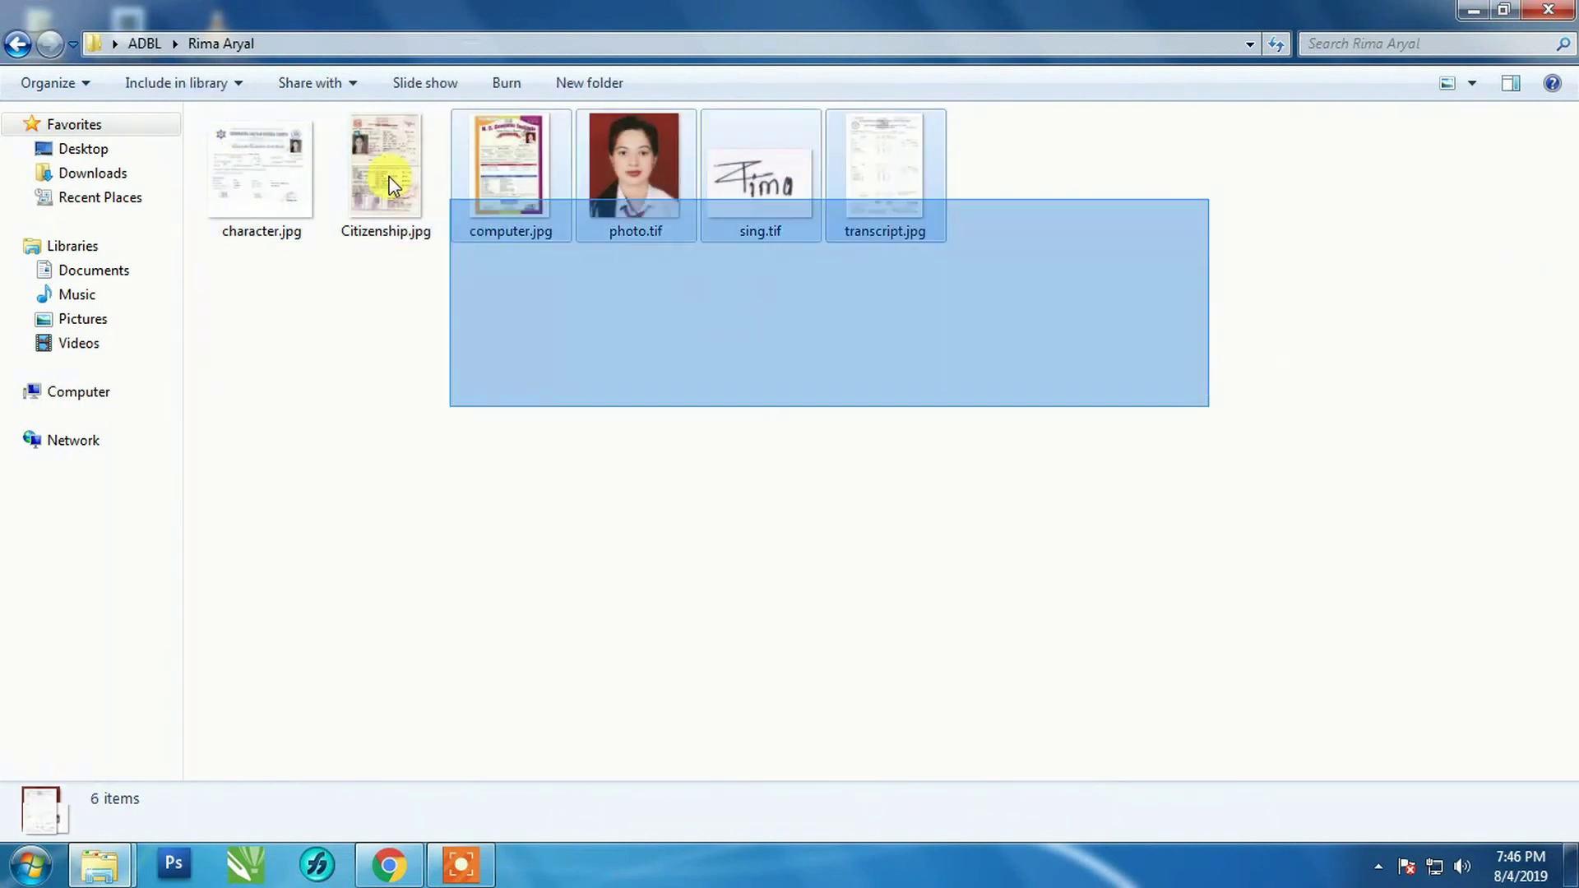
click(1100, 450)
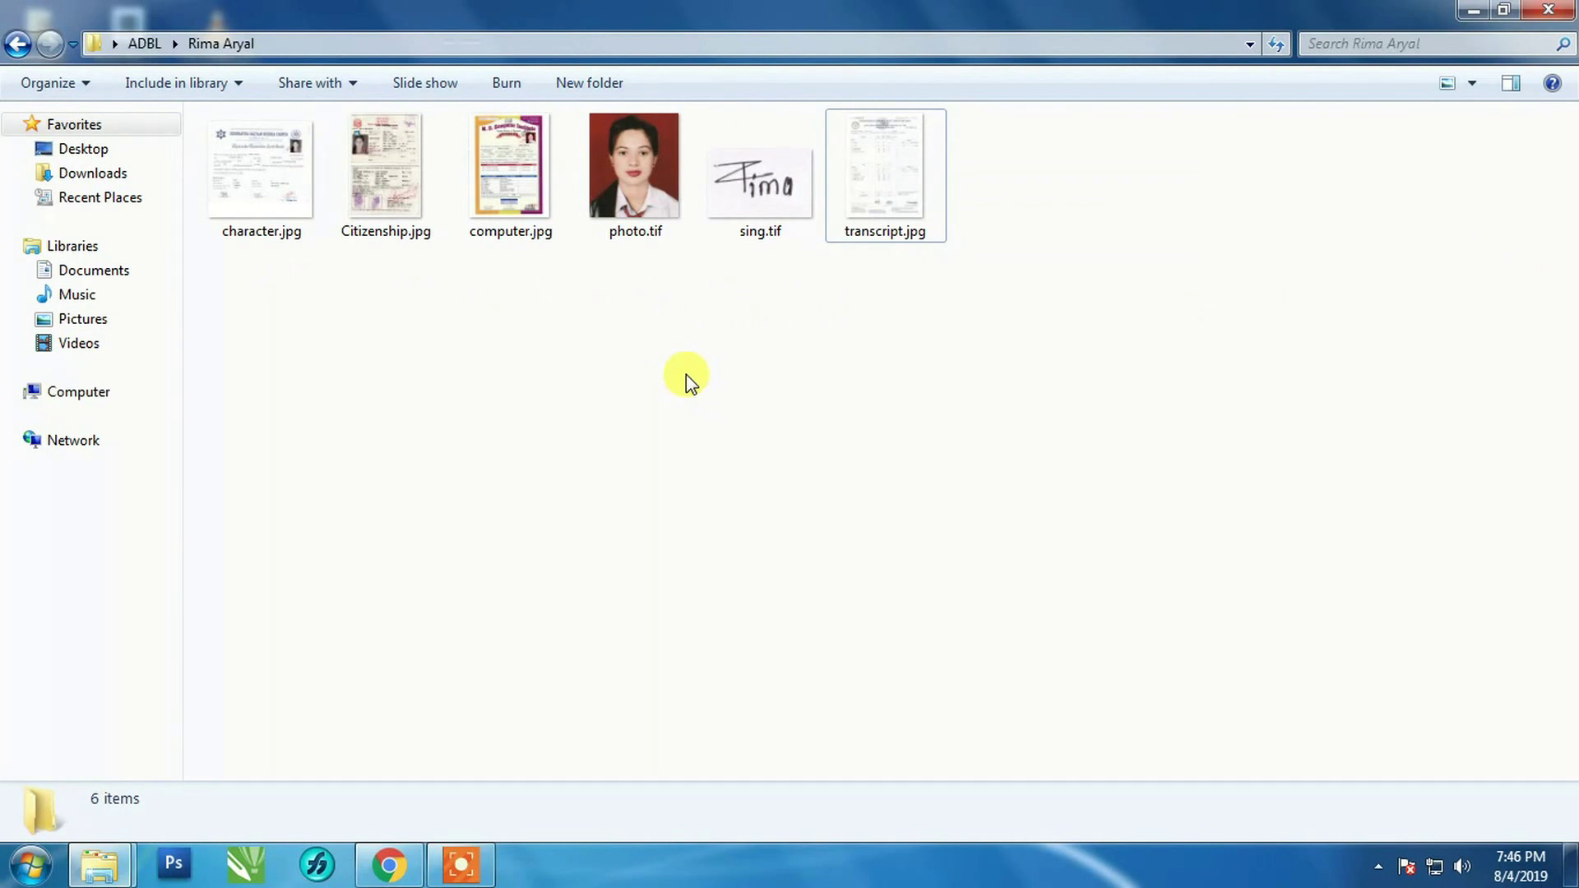
drag(1251, 411, 341, 218)
click(750, 424)
drag(1277, 444, 261, 115)
click(855, 487)
click(1549, 10)
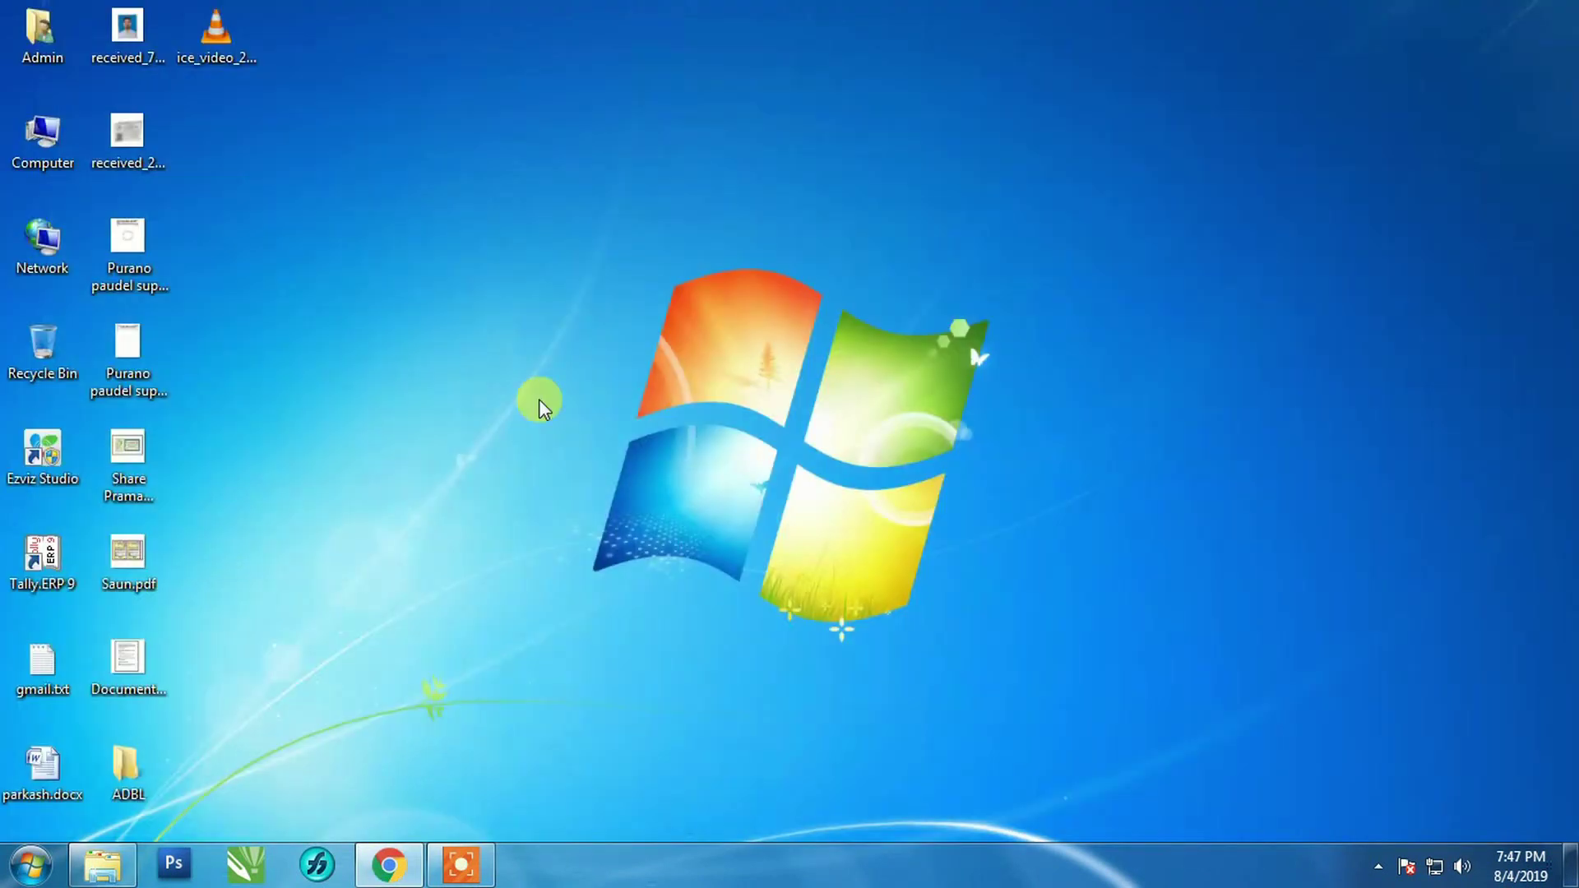
- Load the suggested ADBL website address in a new Chrome tab, then close that tab
click(389, 863)
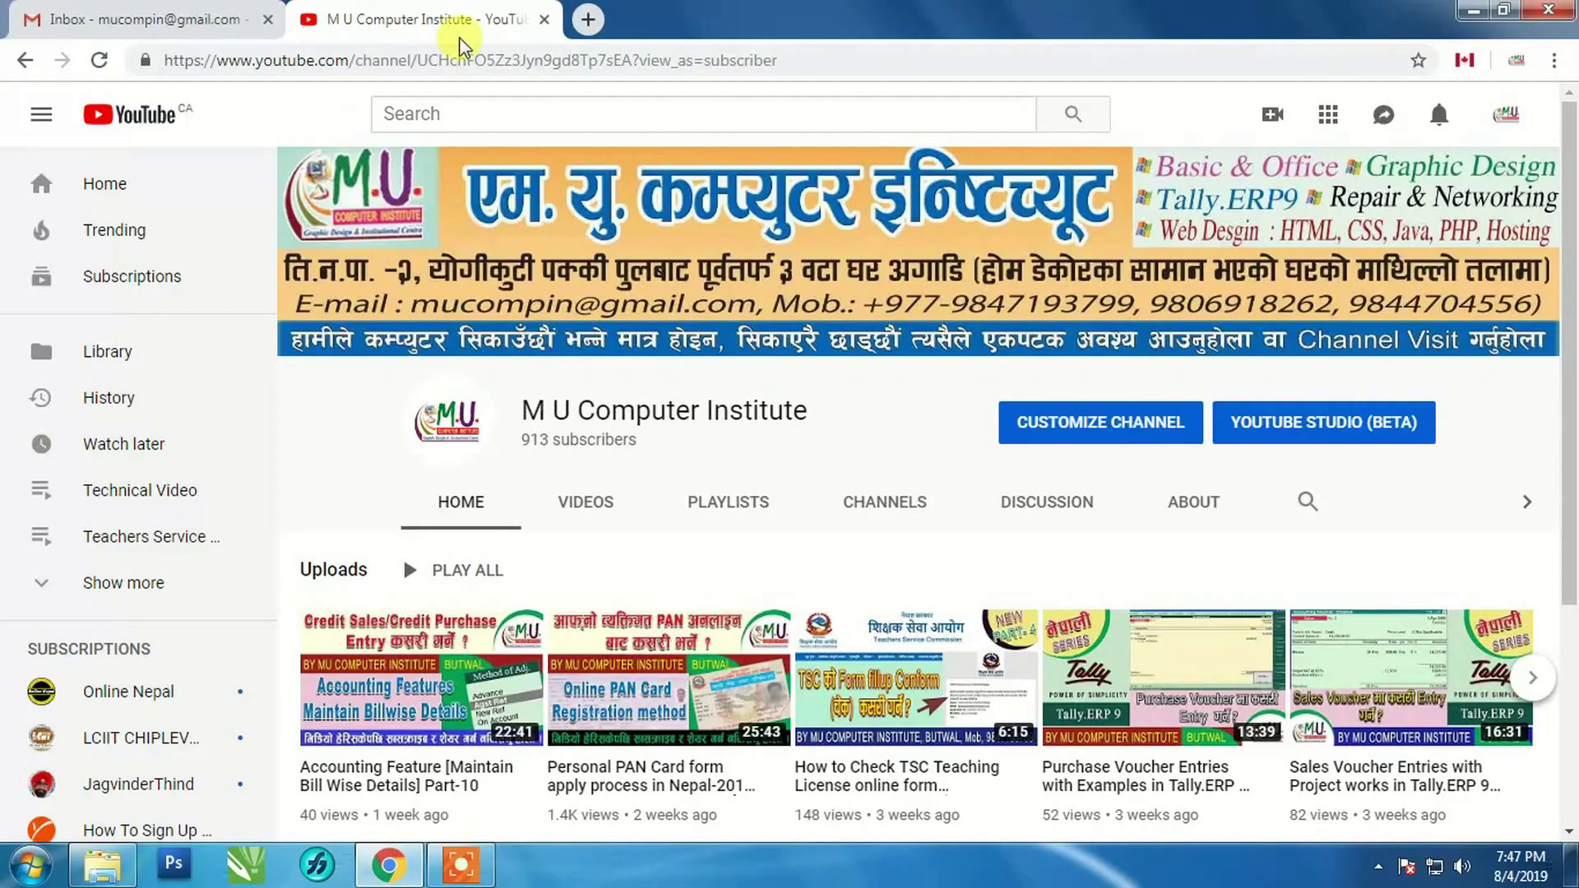
click(587, 20)
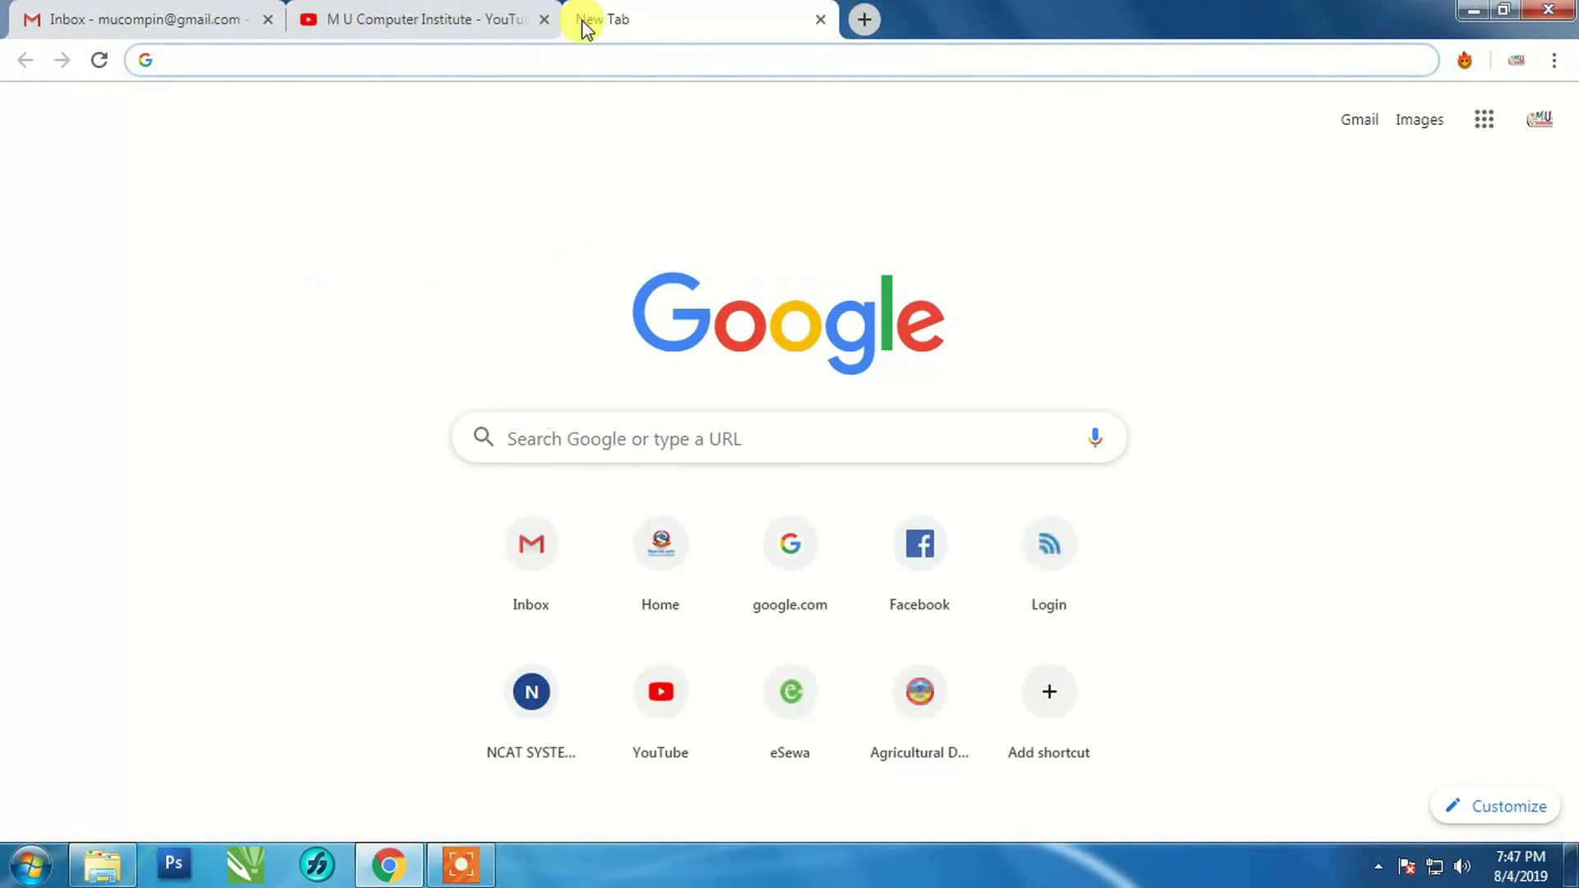
text(www)
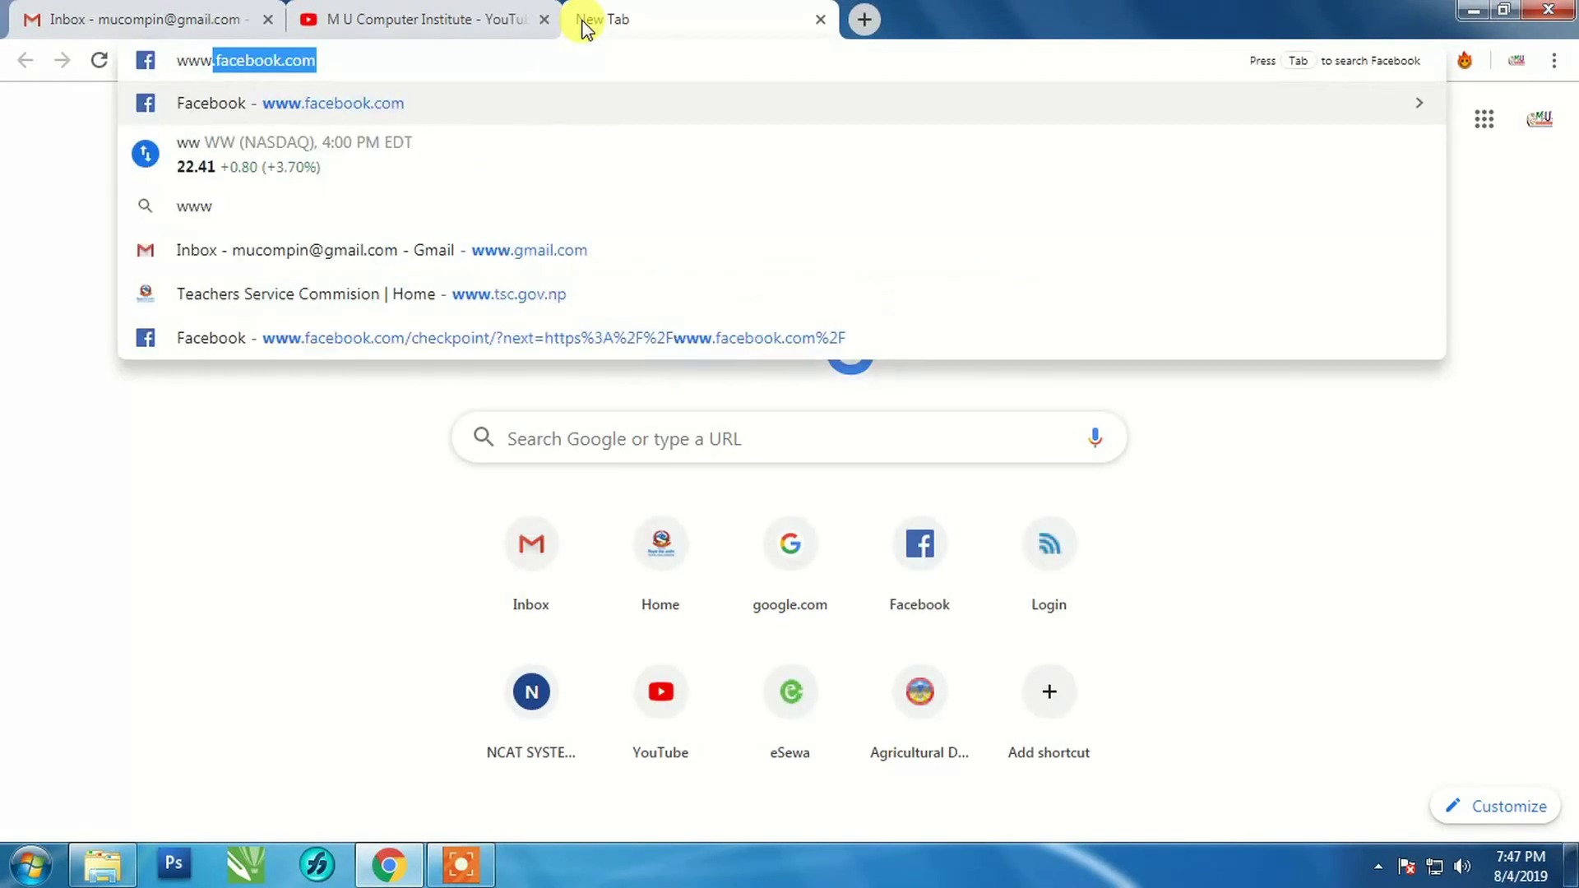
text(.a)
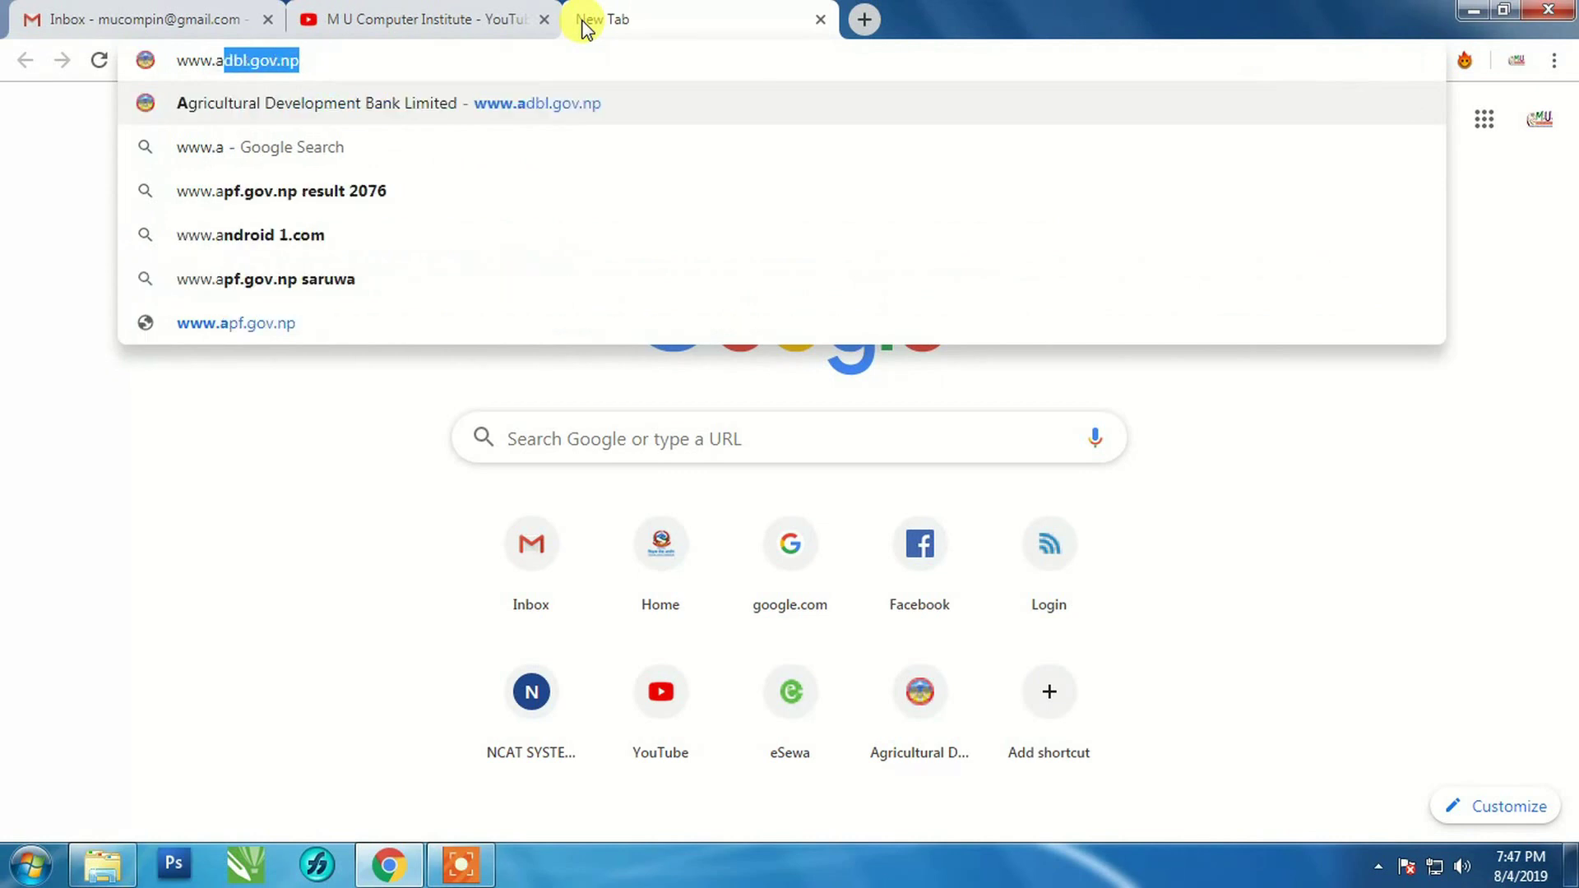
click(405, 61)
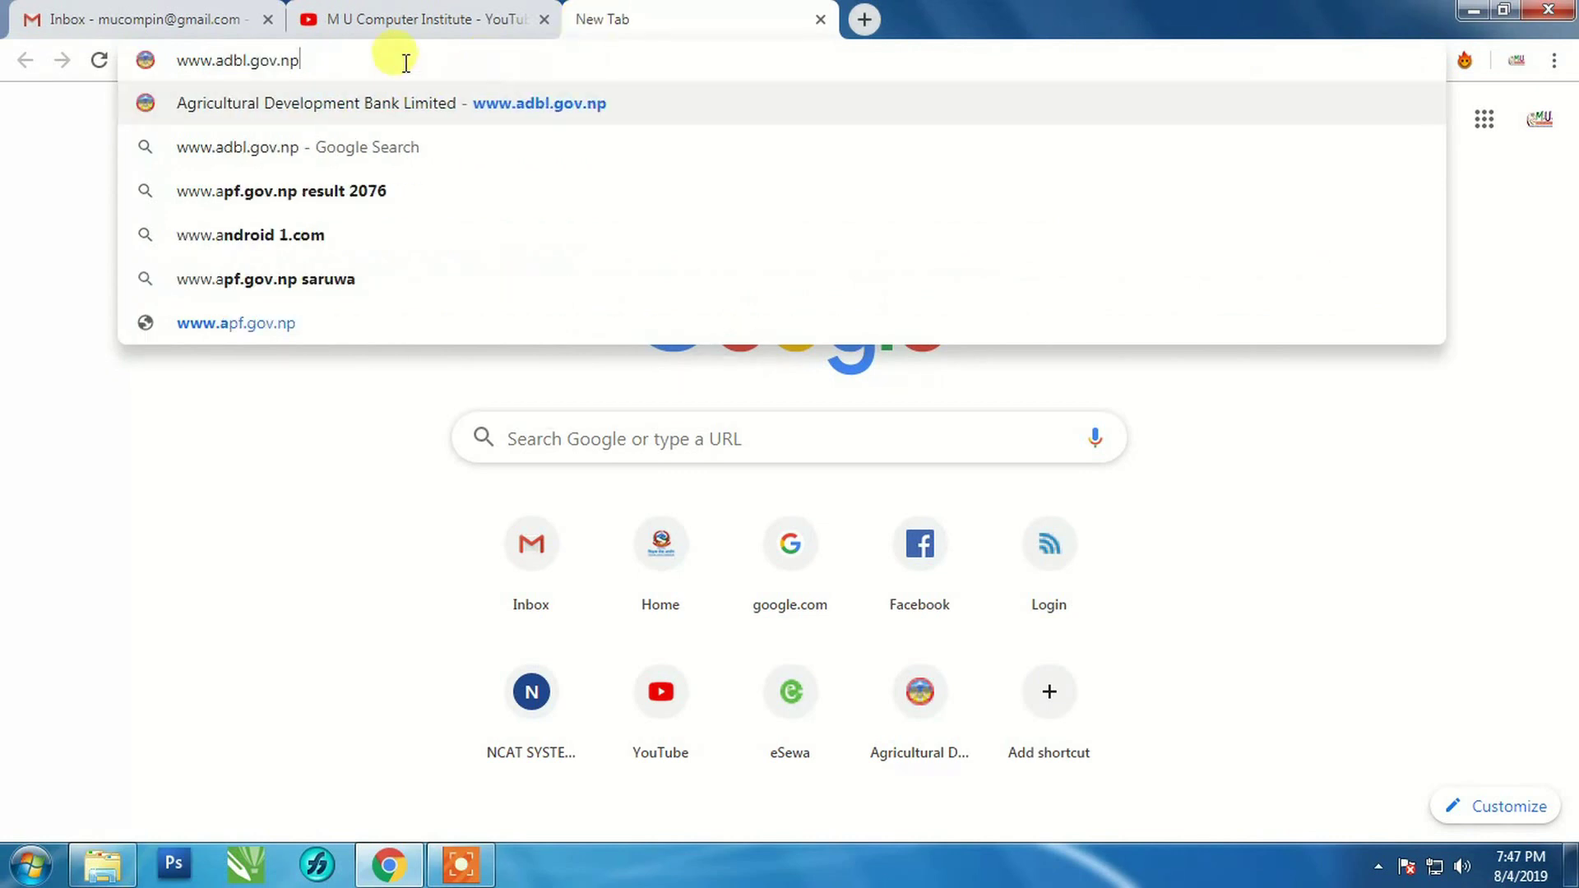
click(502, 101)
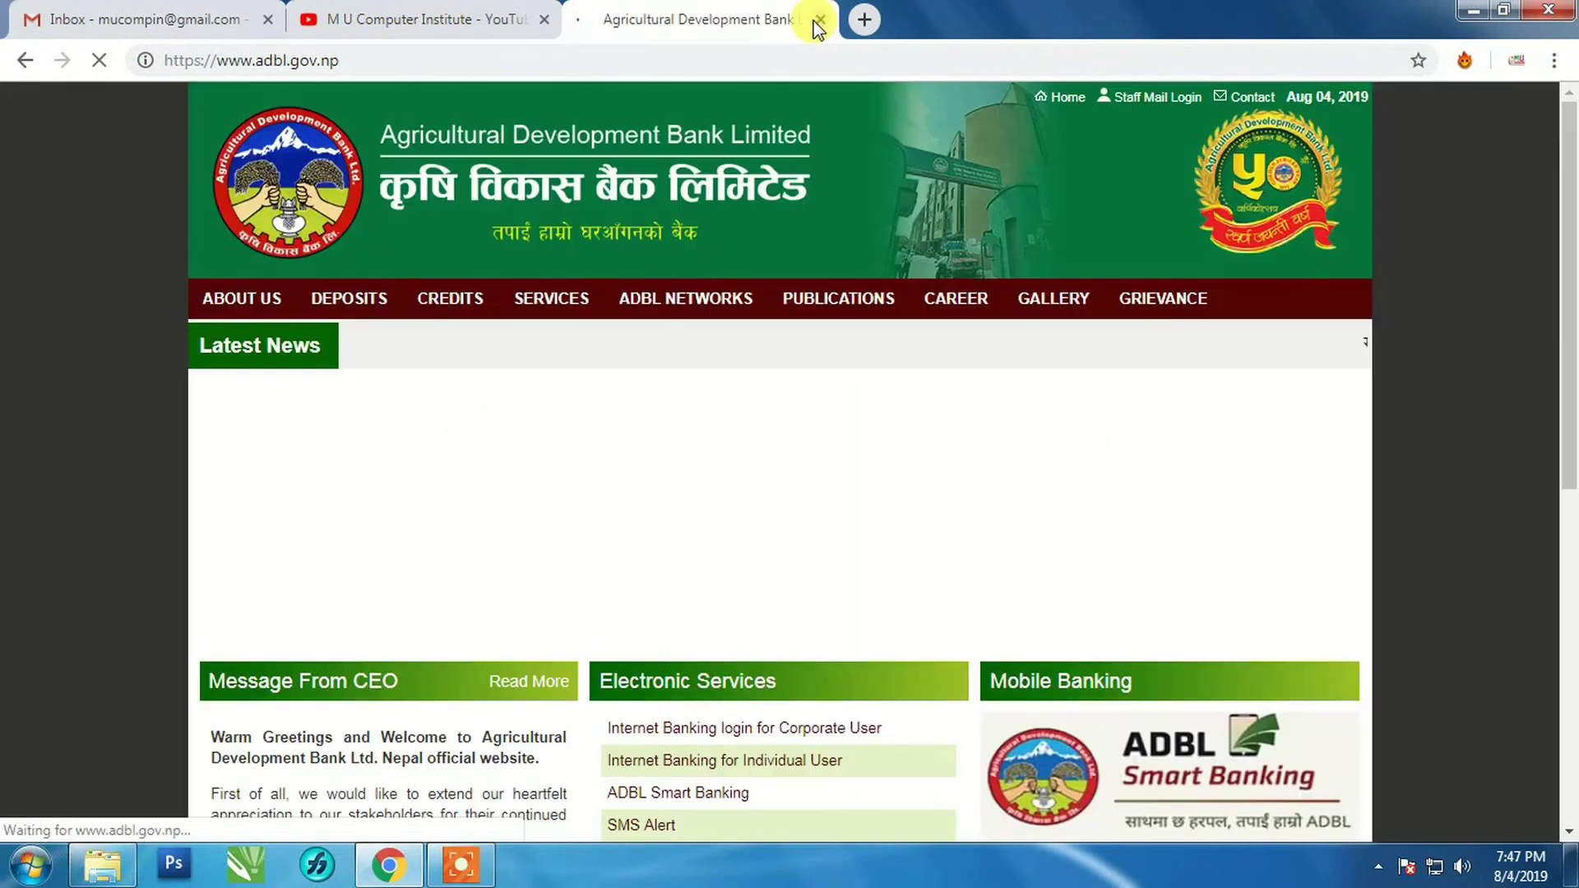
click(818, 19)
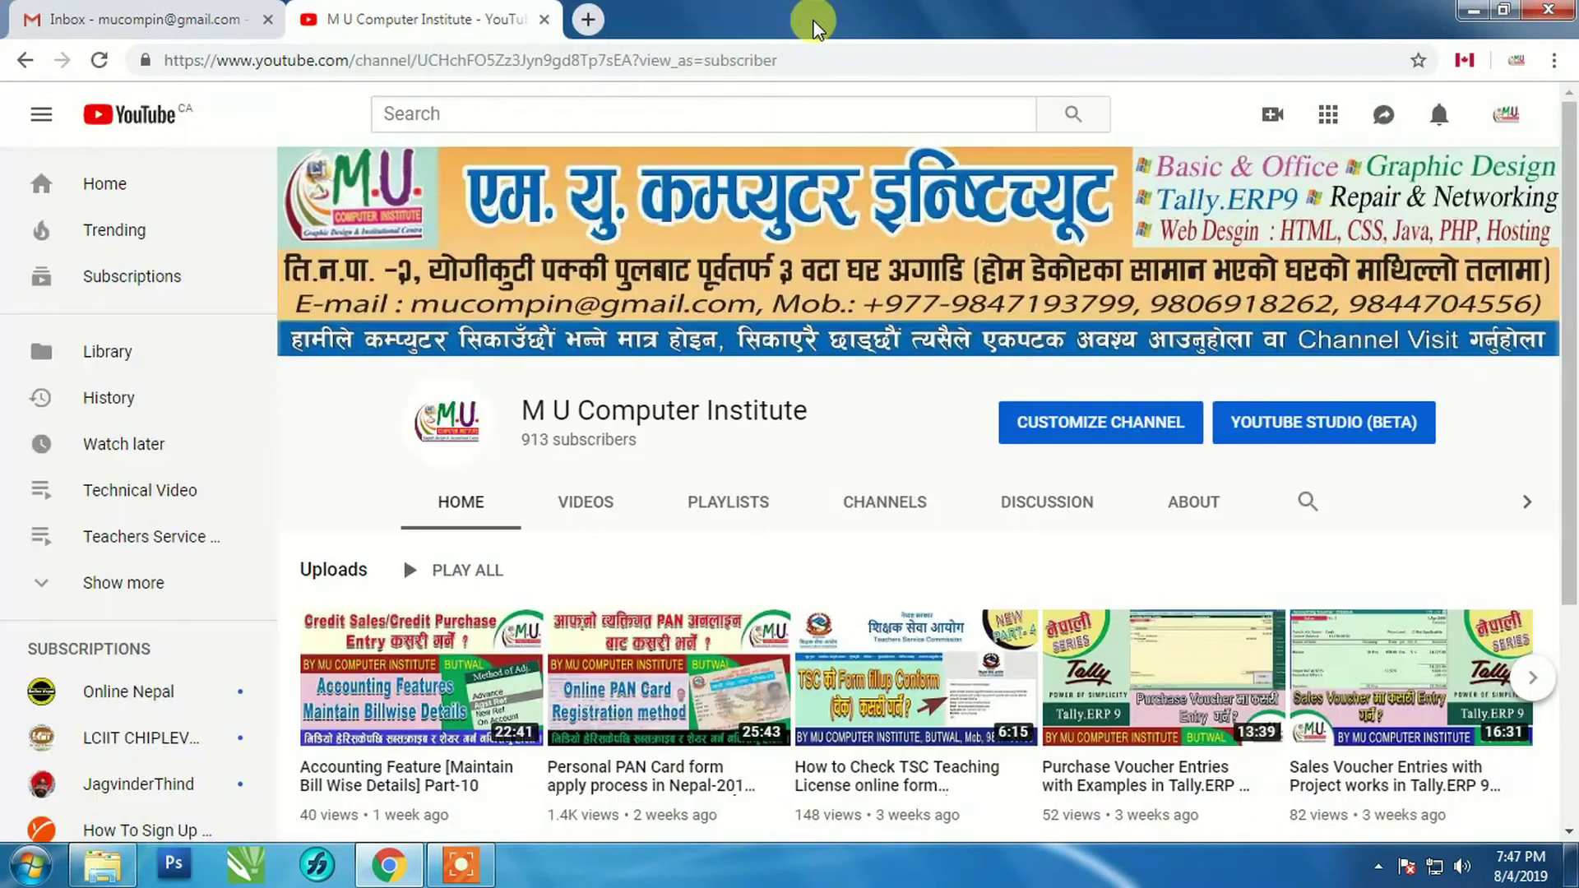
- Load google.com in another new tab
click(590, 21)
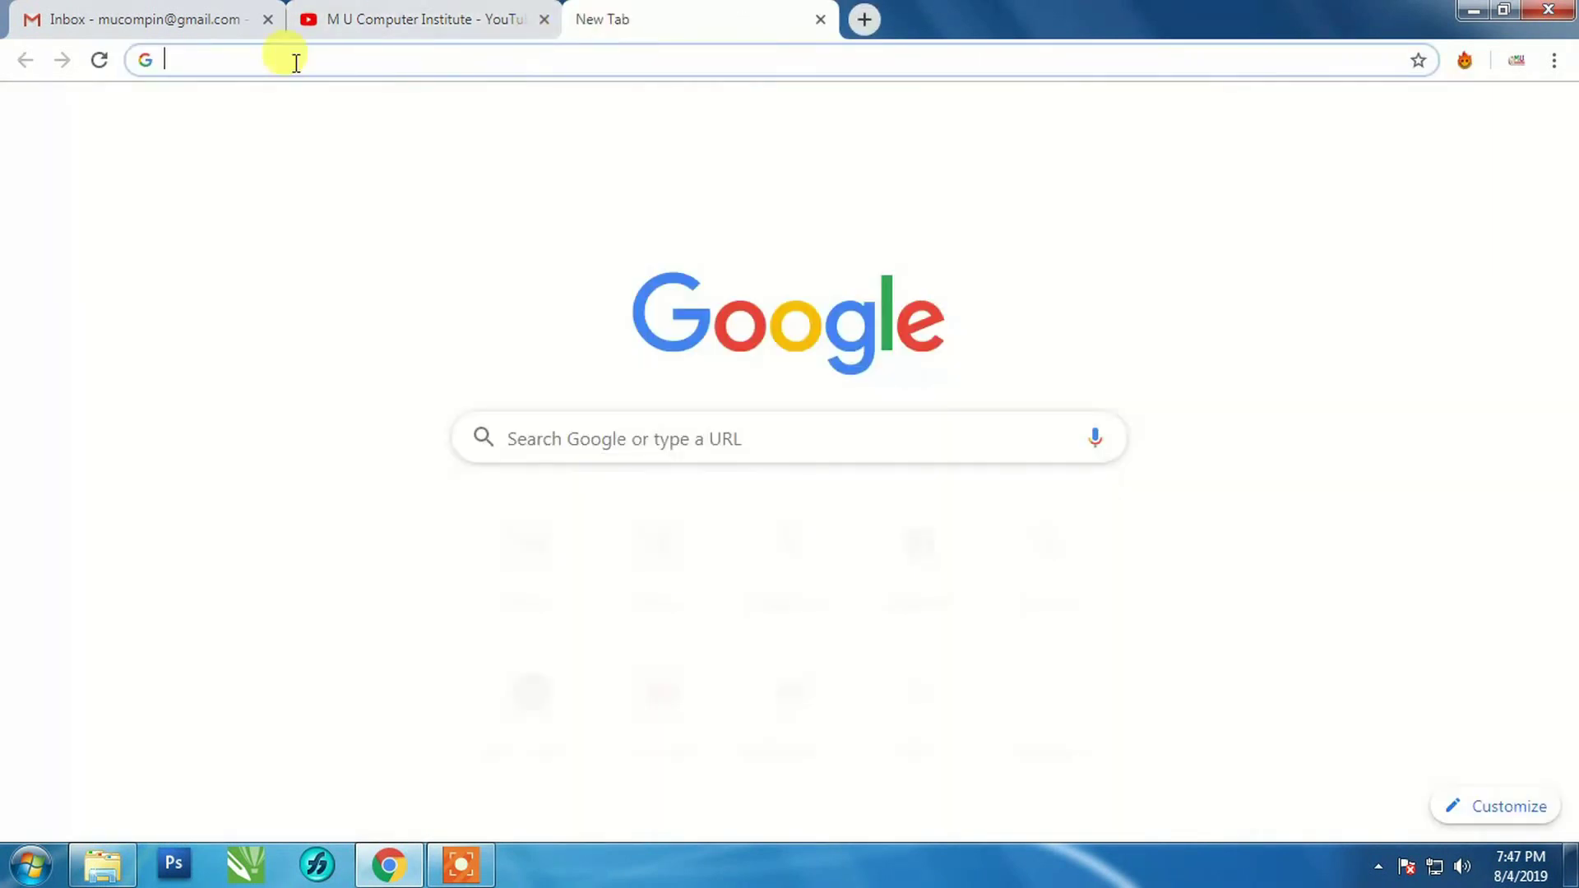
text(g)
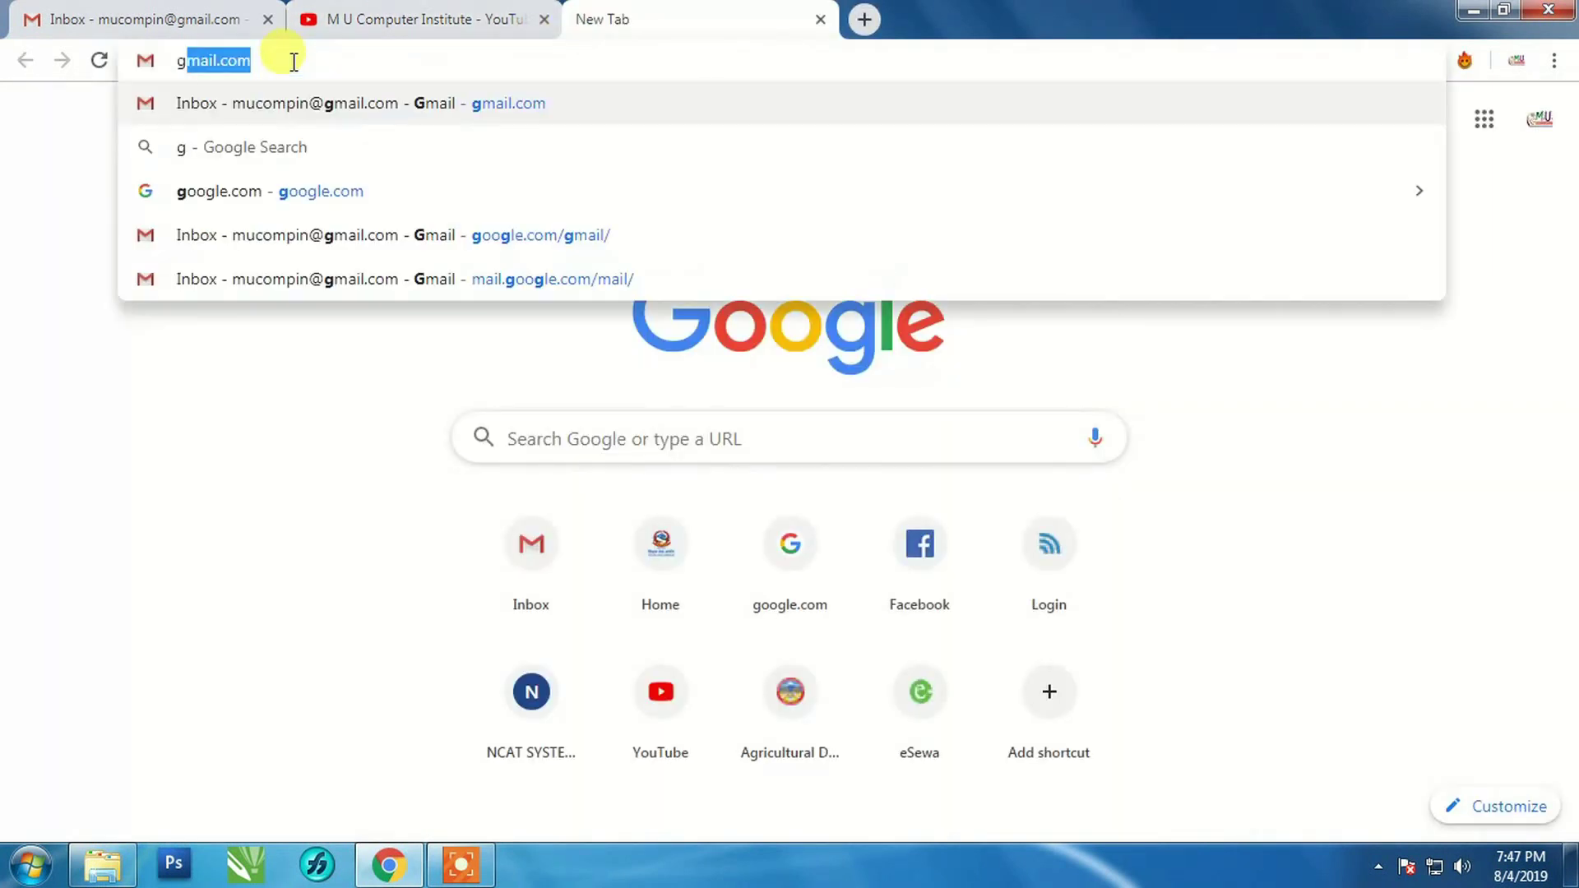
text(ooo)
key(BackSpace)
text(gle.co)
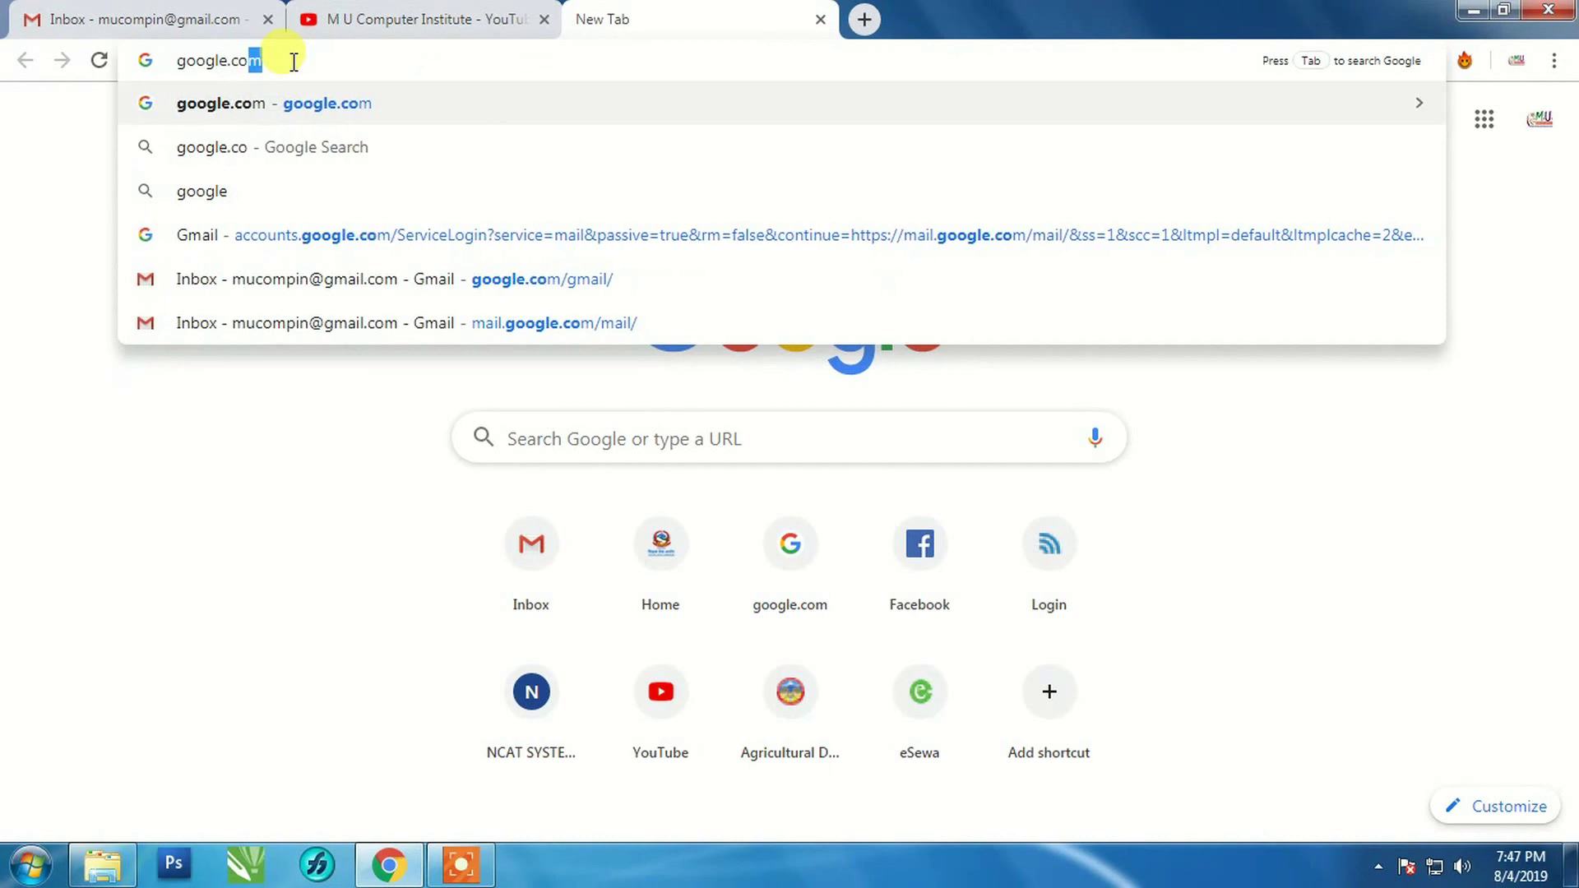
text(m)
key(Return)
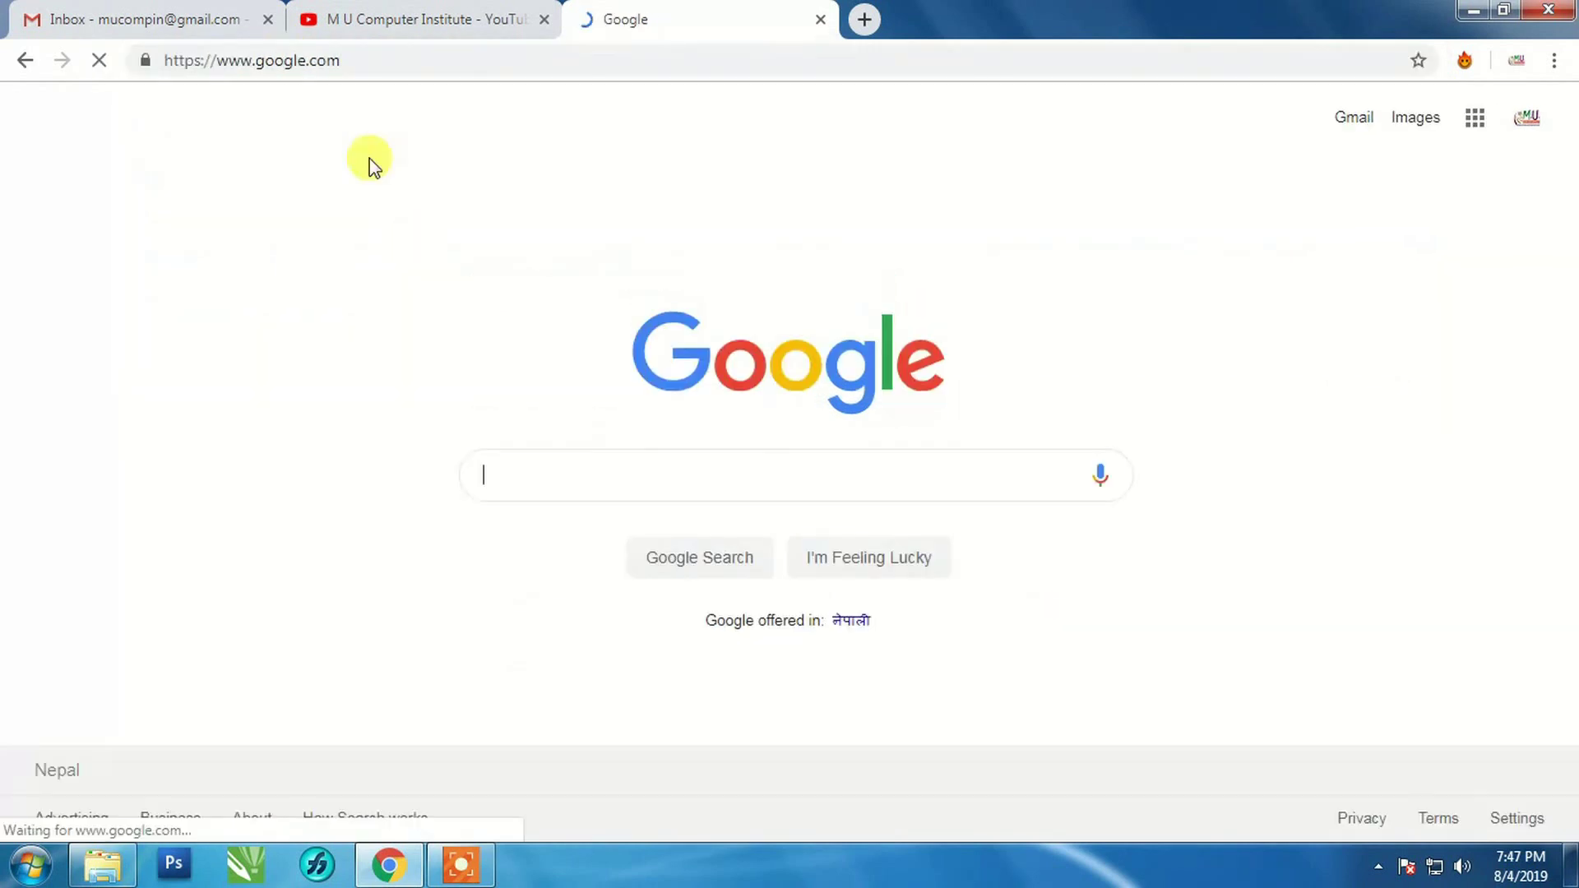
- Search Google for 'agriculture development bank' and skim the results
click(562, 463)
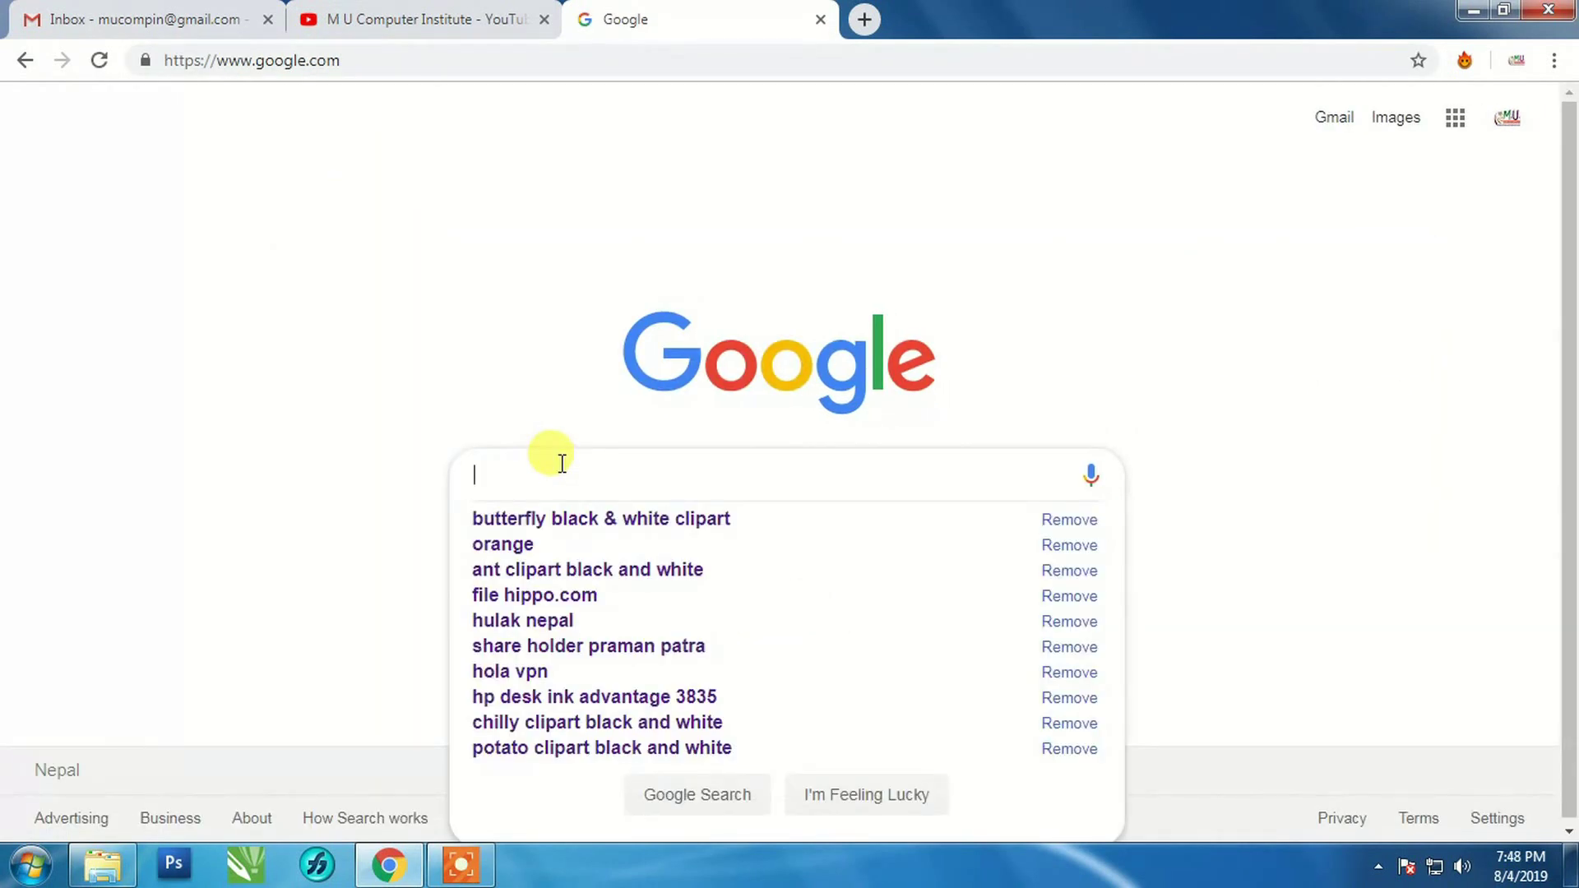
text(ag)
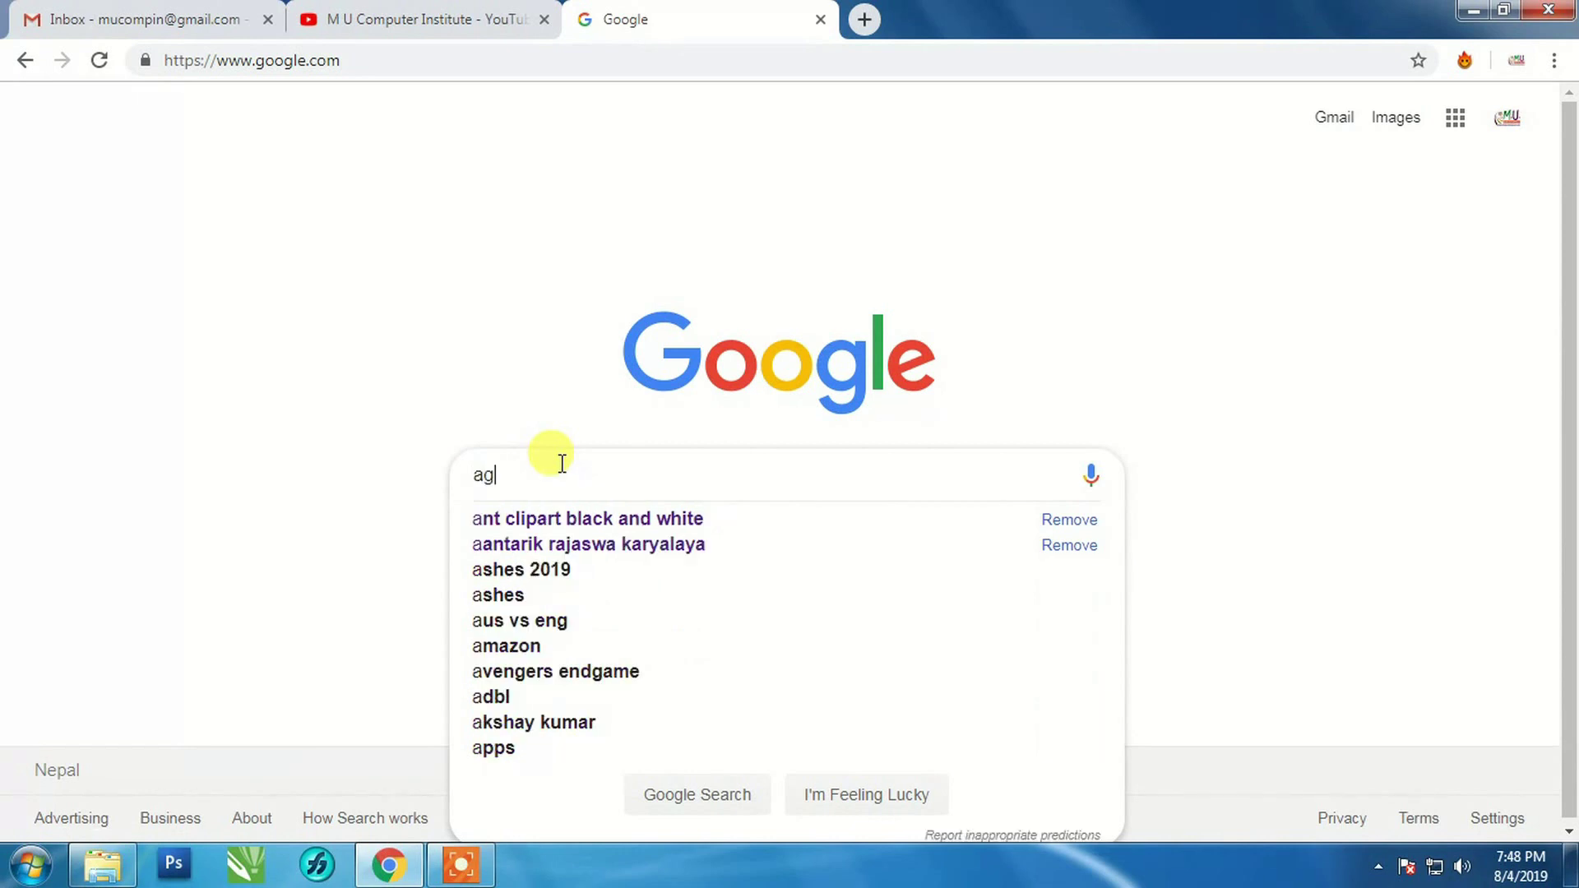
text(r)
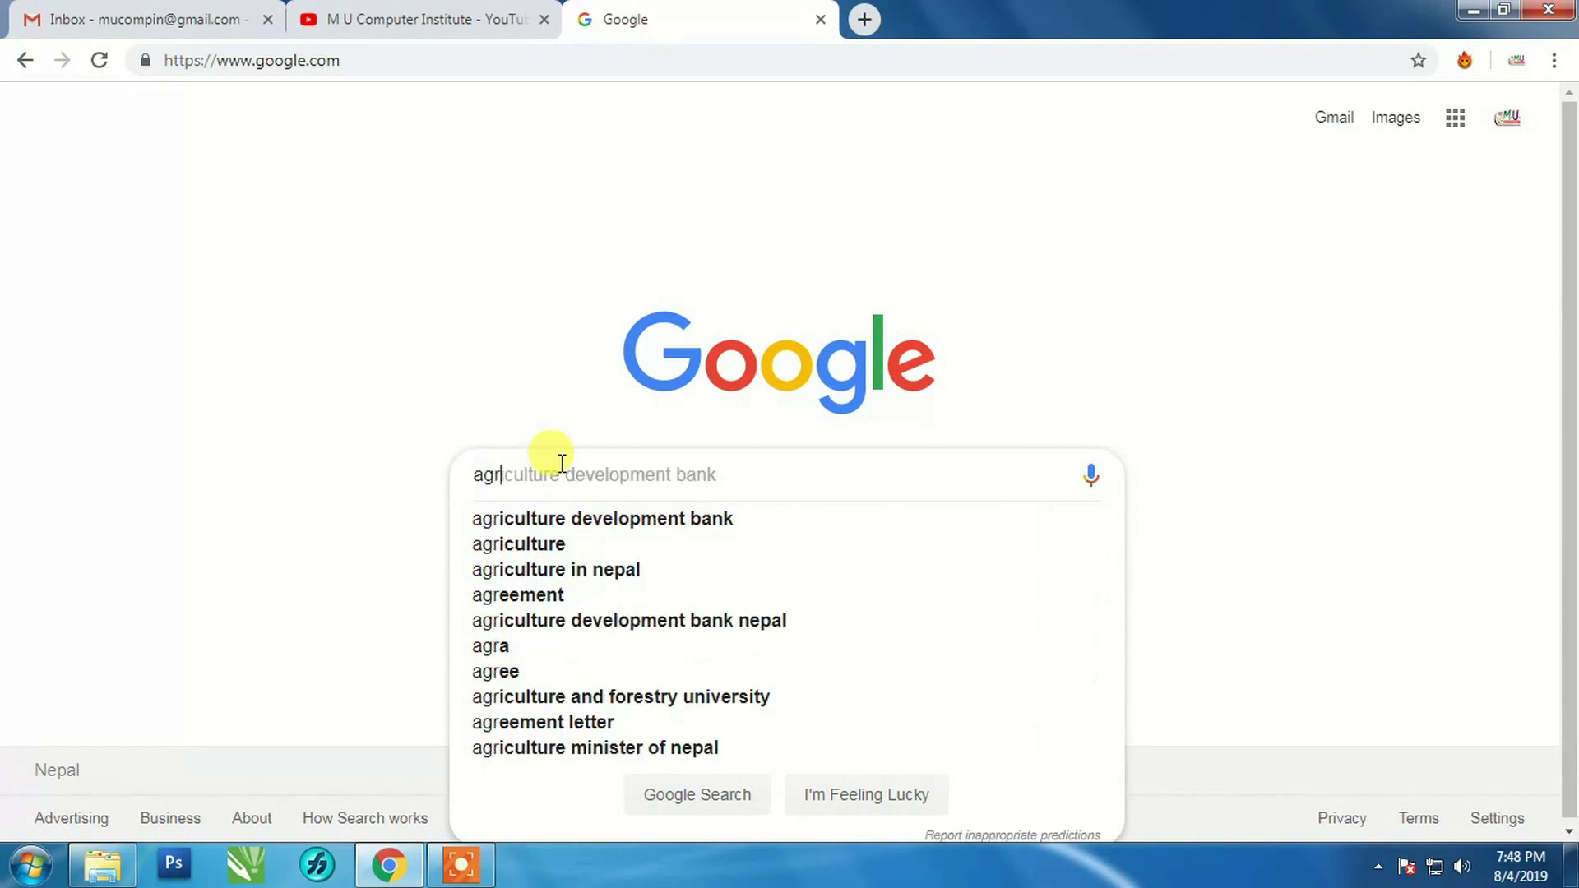
click(668, 520)
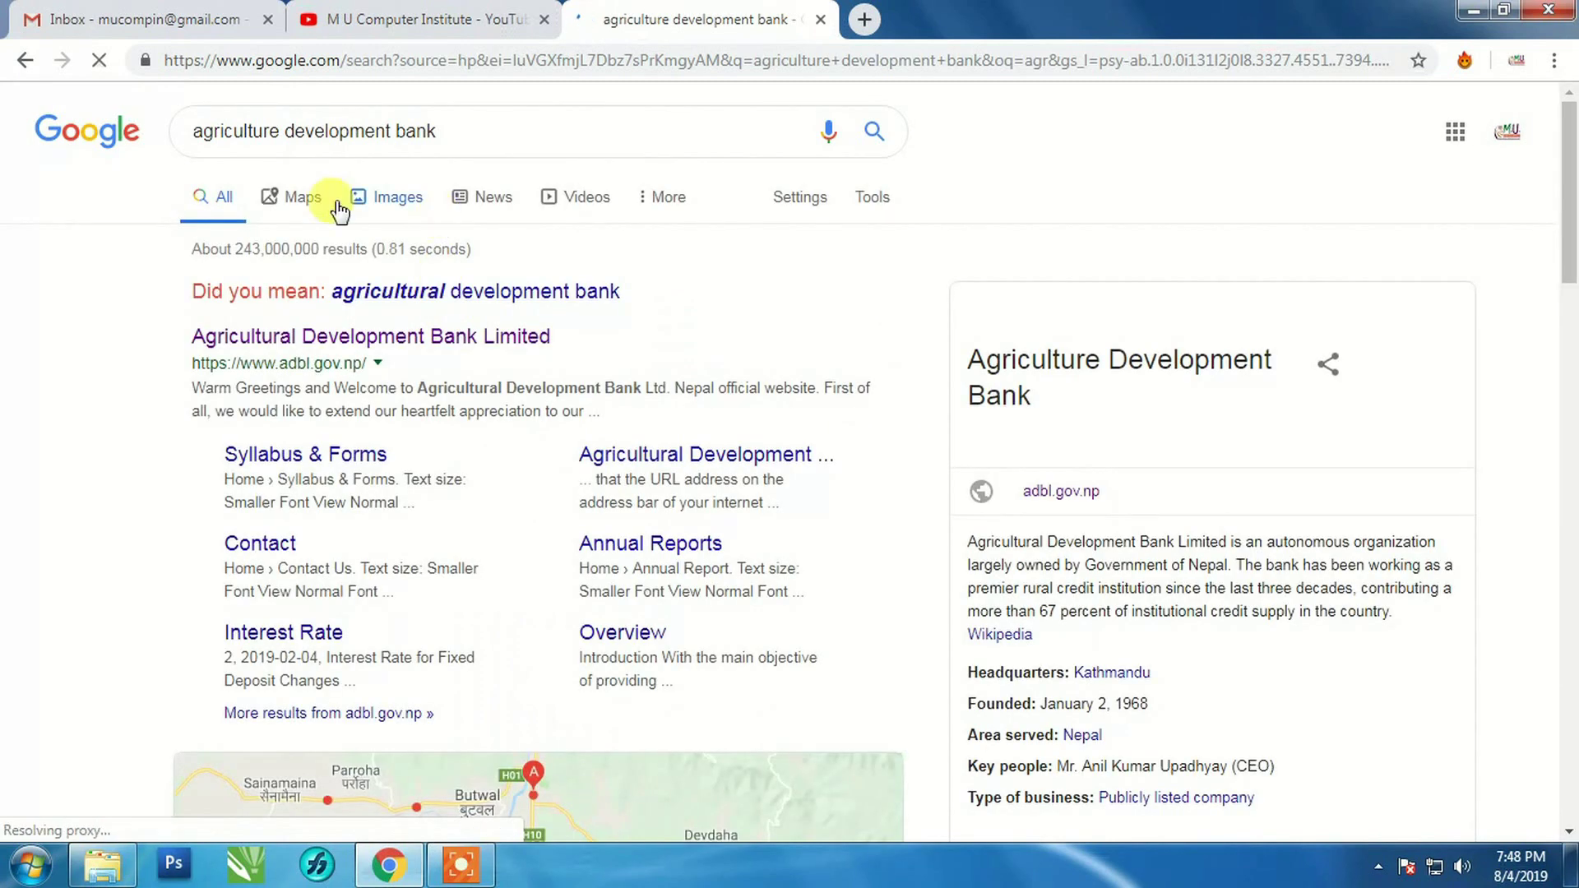
scroll(442, 536, down, 5)
scroll(440, 539, down, 5)
scroll(423, 518, up, 2)
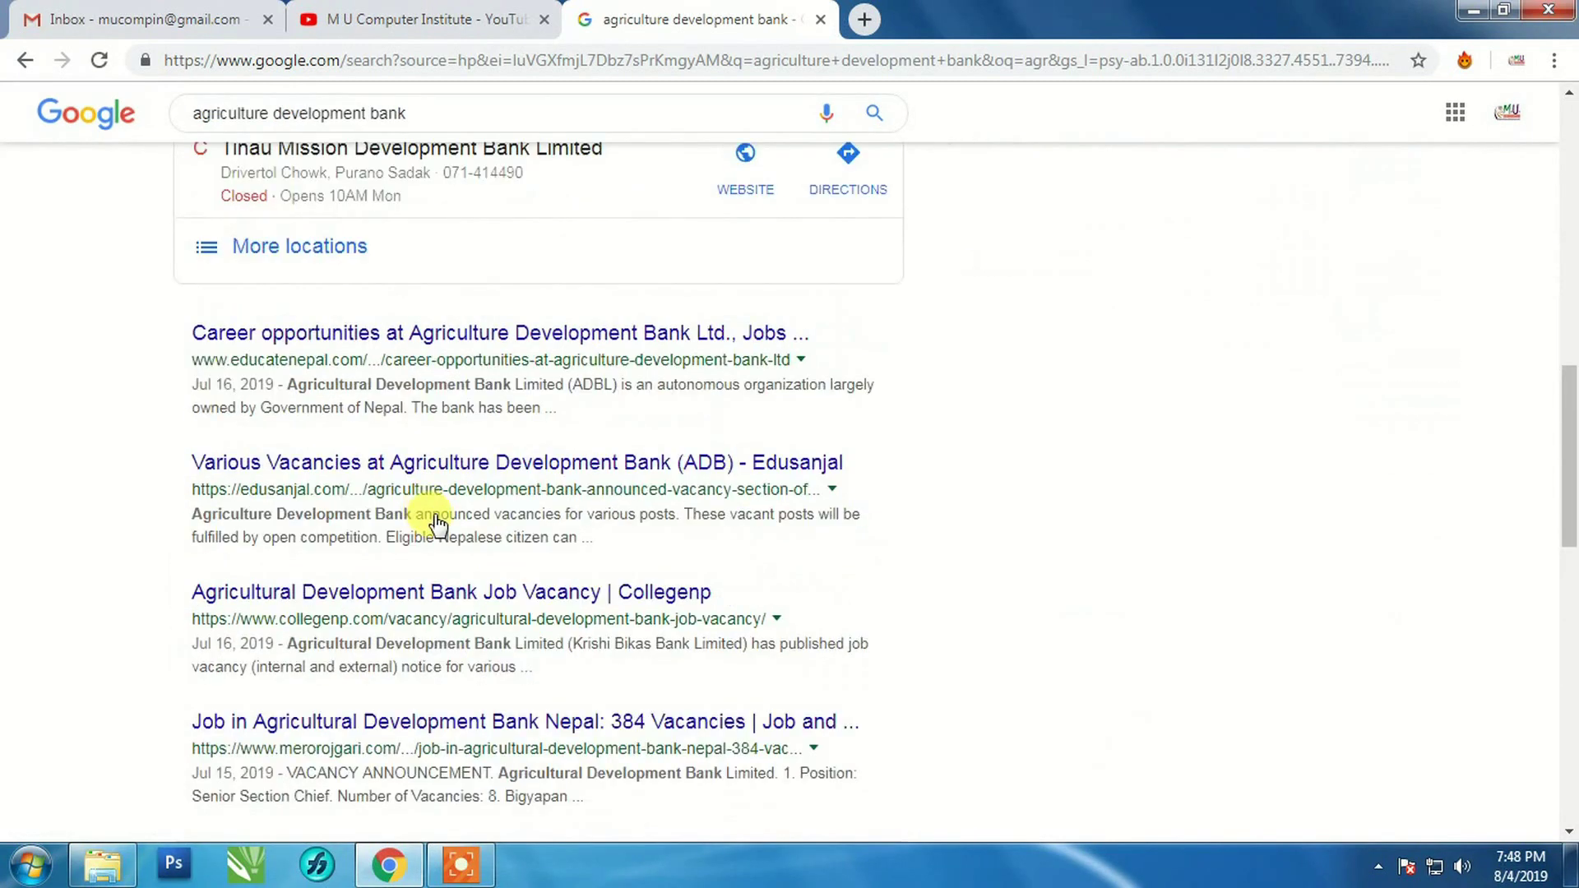
scroll(430, 522, up, 10)
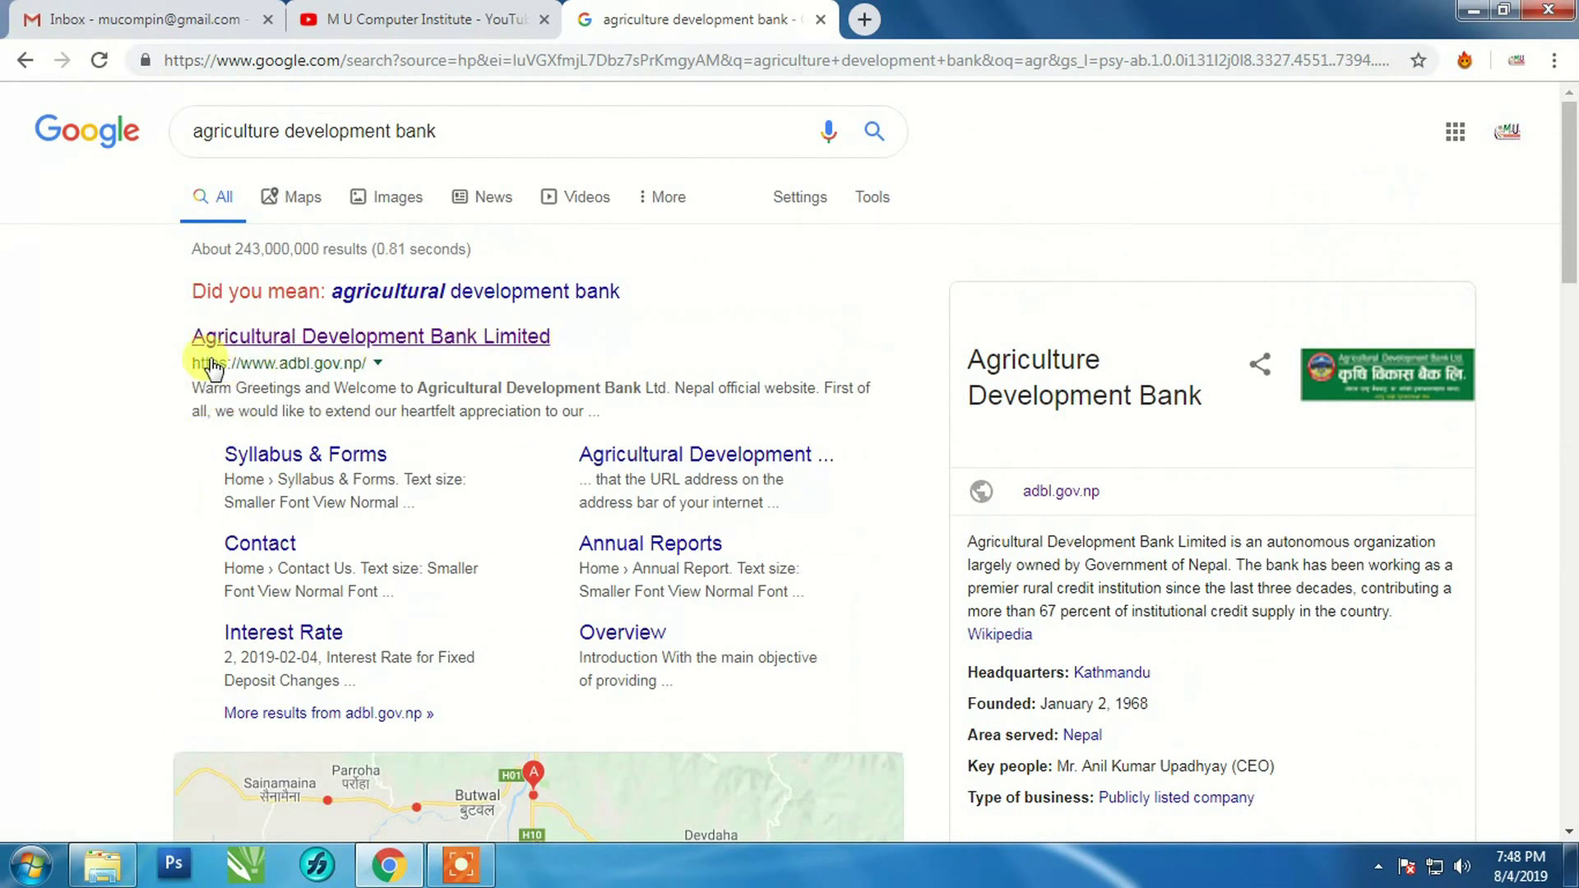
- Open the adbl.gov.np result and dismiss the vacancy, DMAT, anniversary and KYC notices
click(337, 344)
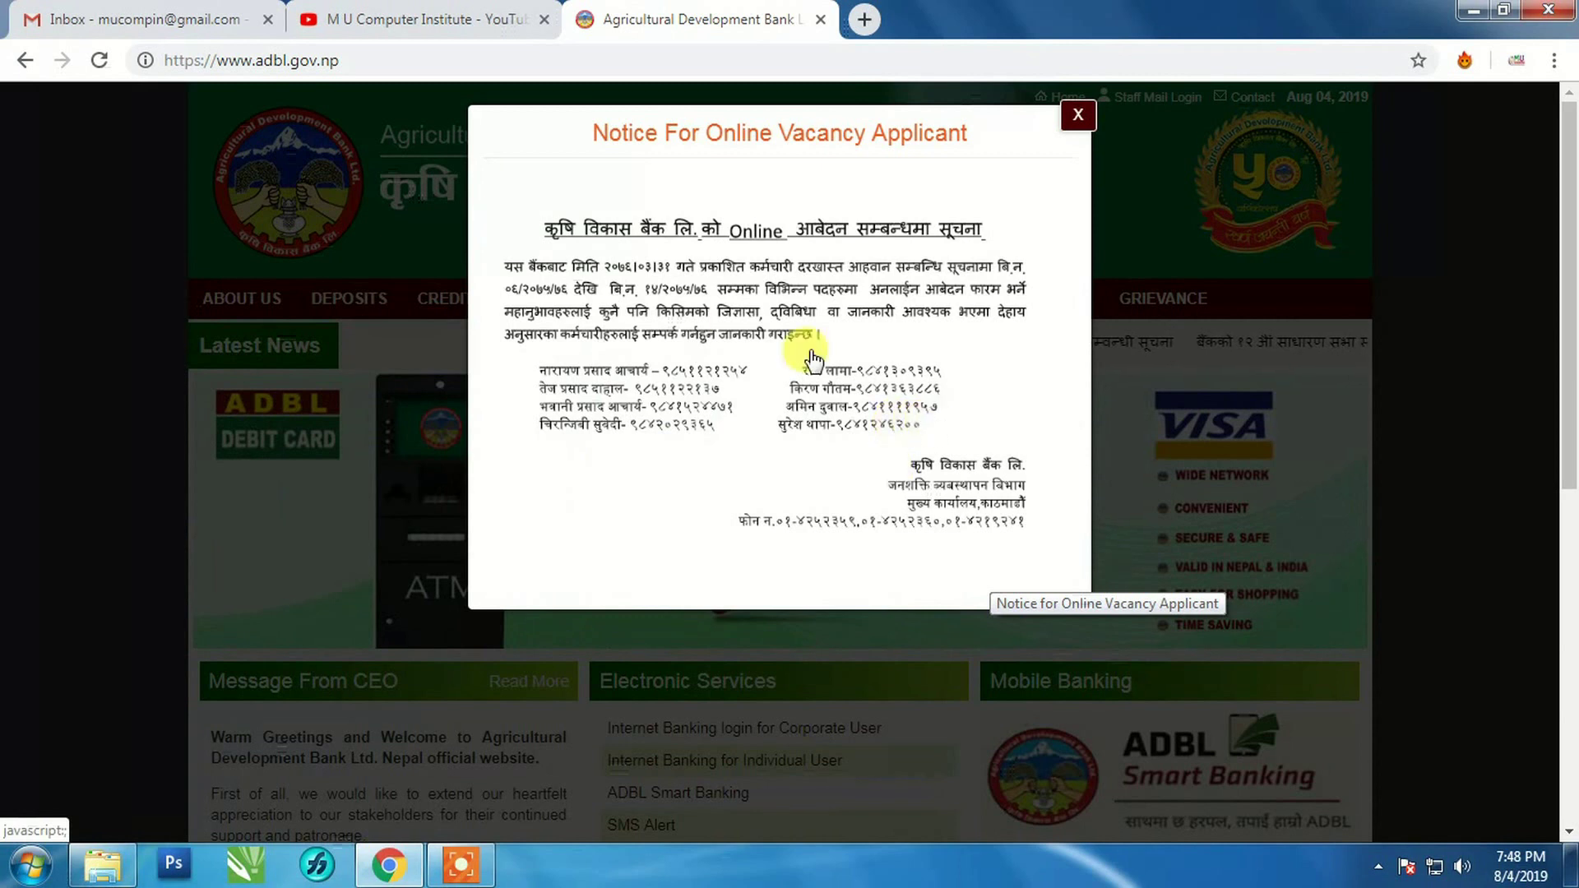
click(1077, 119)
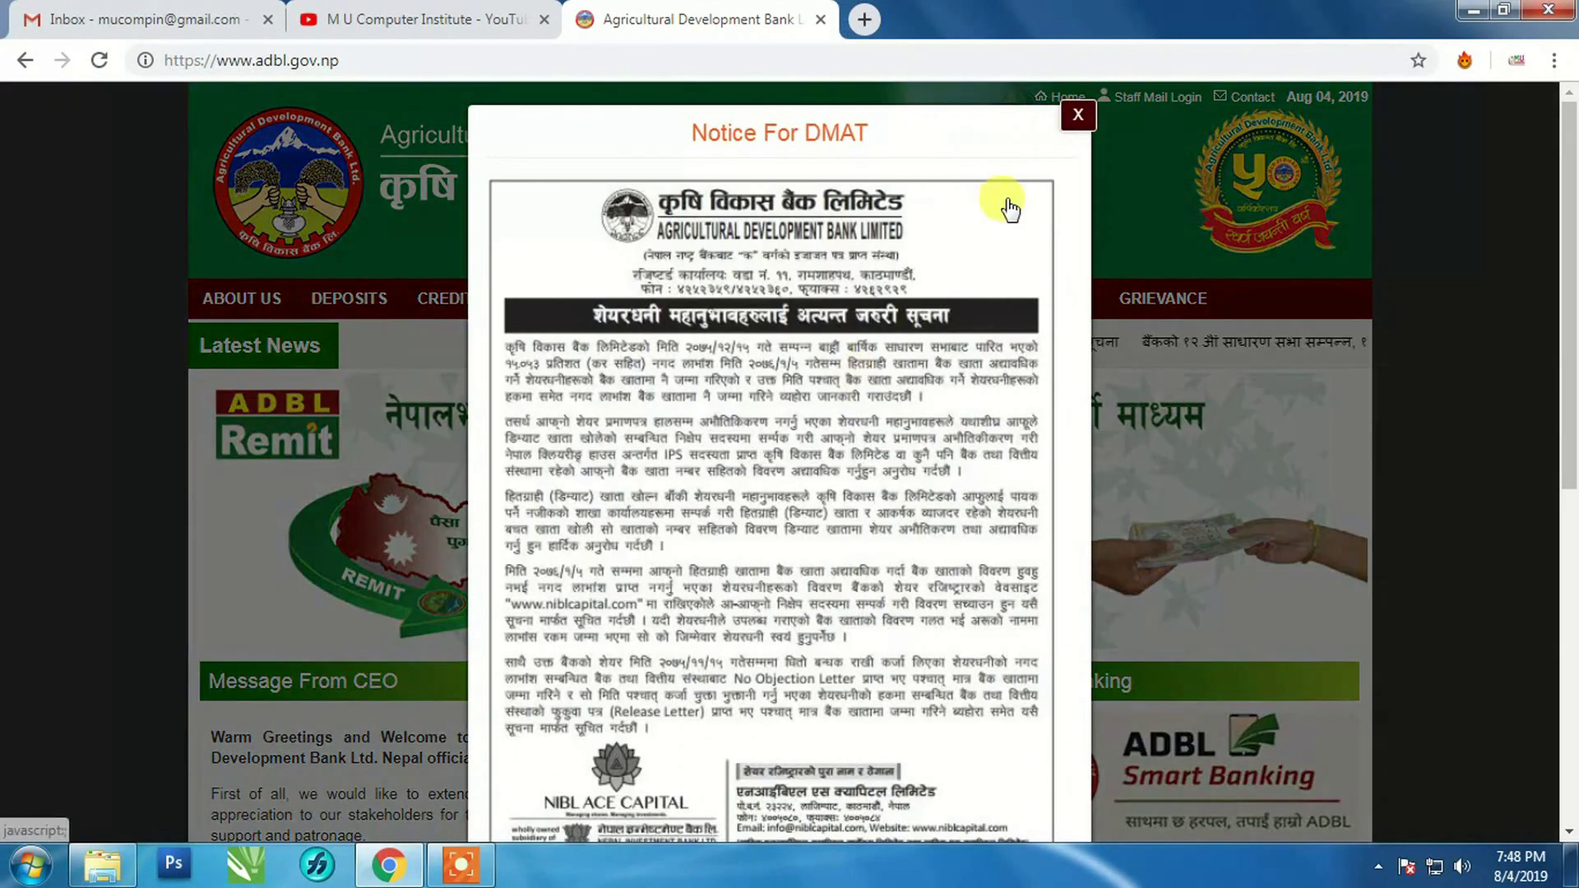
click(1075, 118)
click(1075, 119)
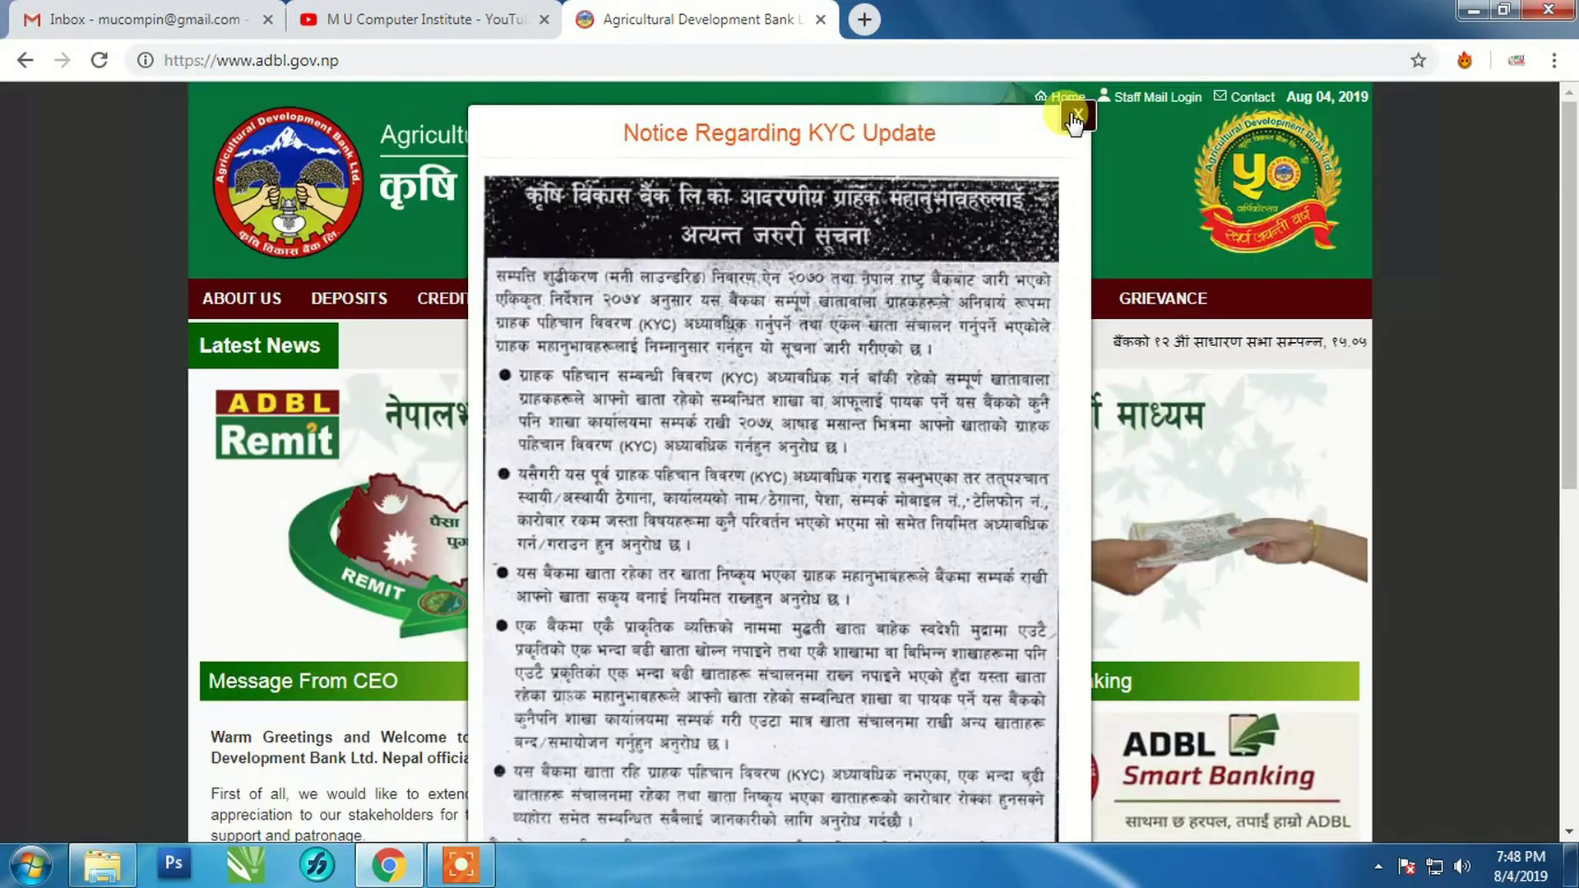
click(1071, 120)
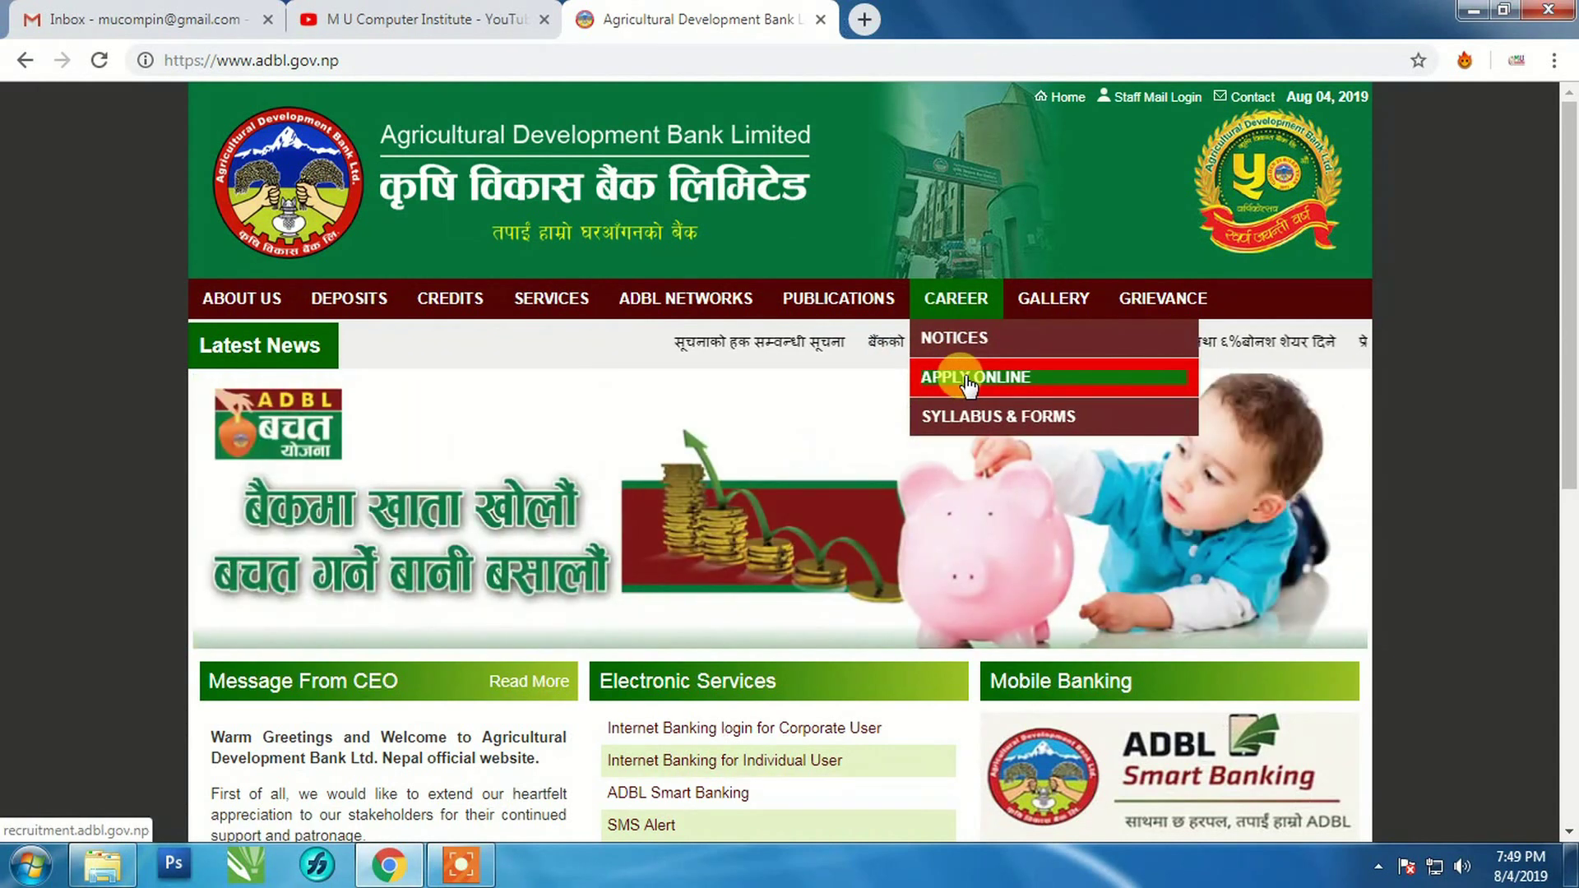
- Open the online application portal and close both instruction notices to reveal the Vacancies table
click(970, 380)
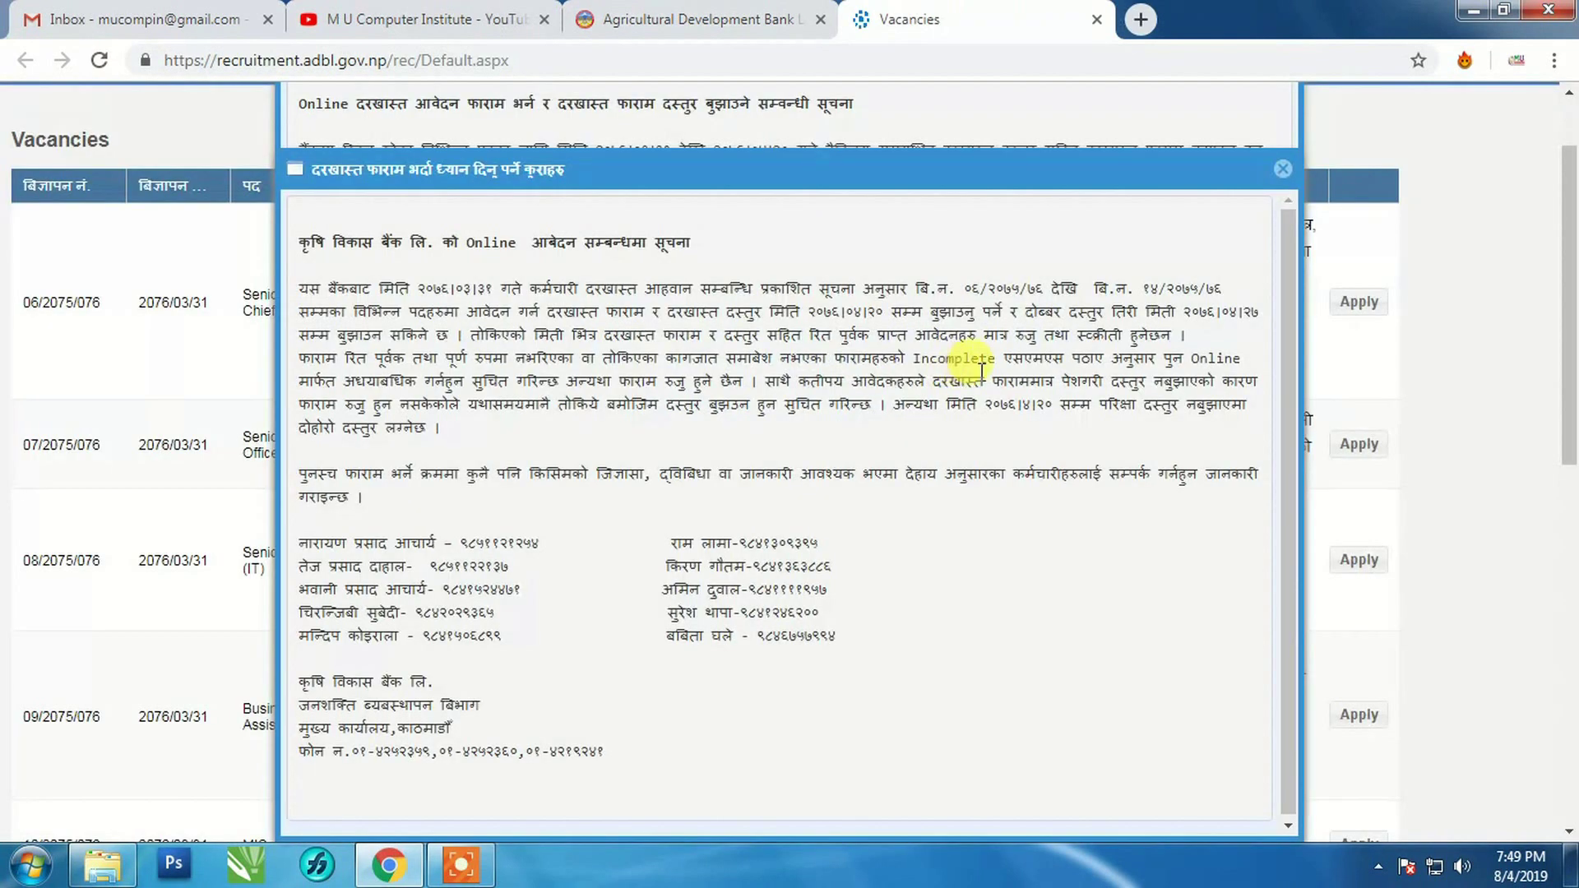
scroll(1097, 290, up, 2)
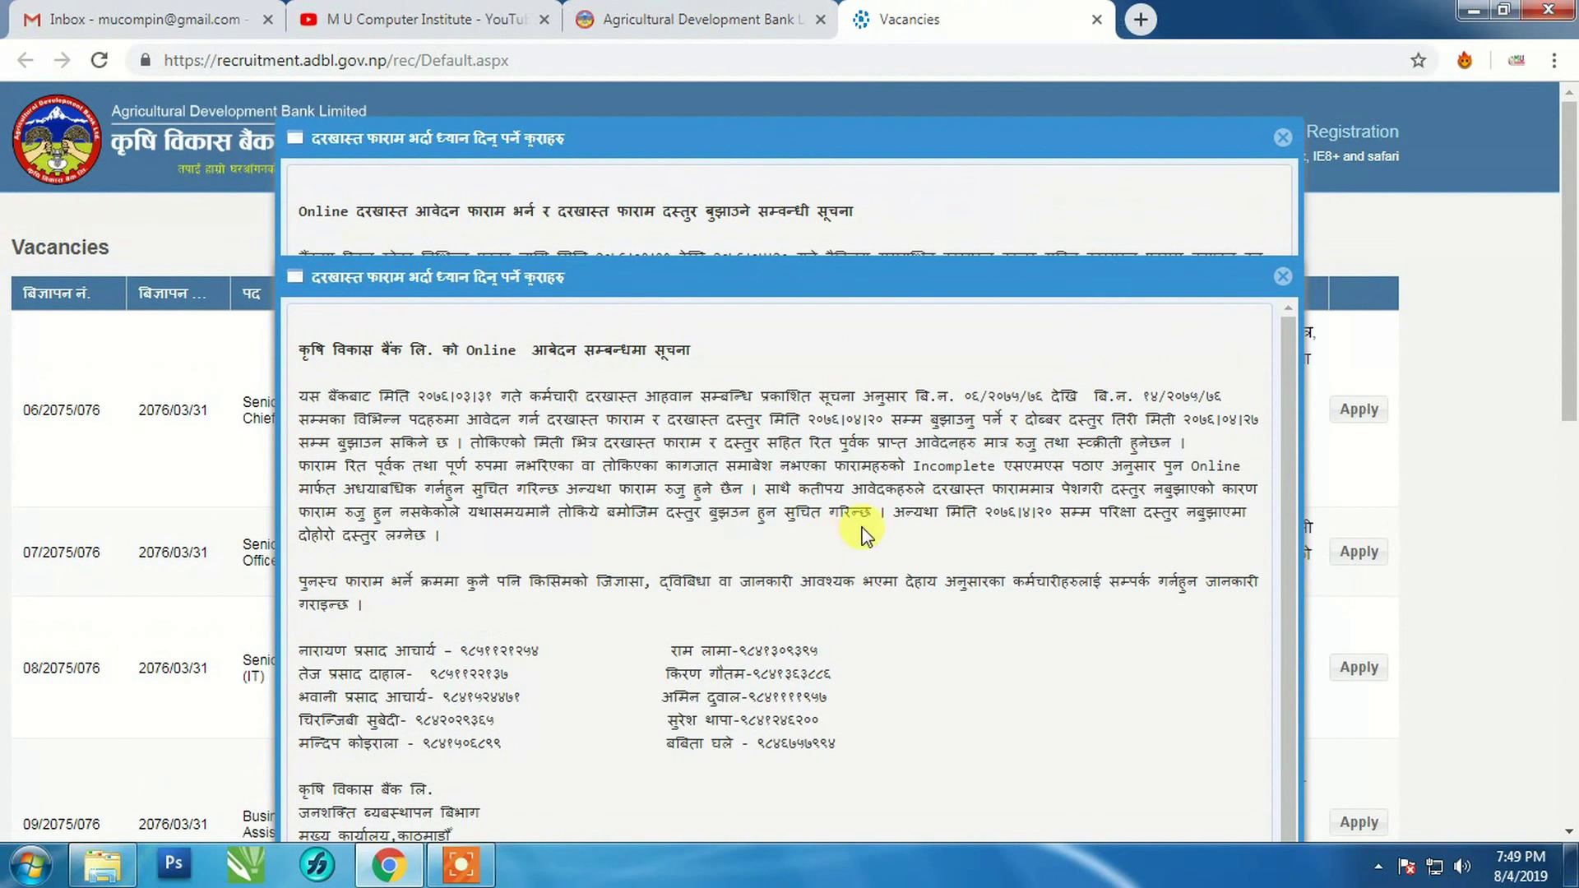
scroll(820, 566, down, 2)
scroll(821, 566, down, 2)
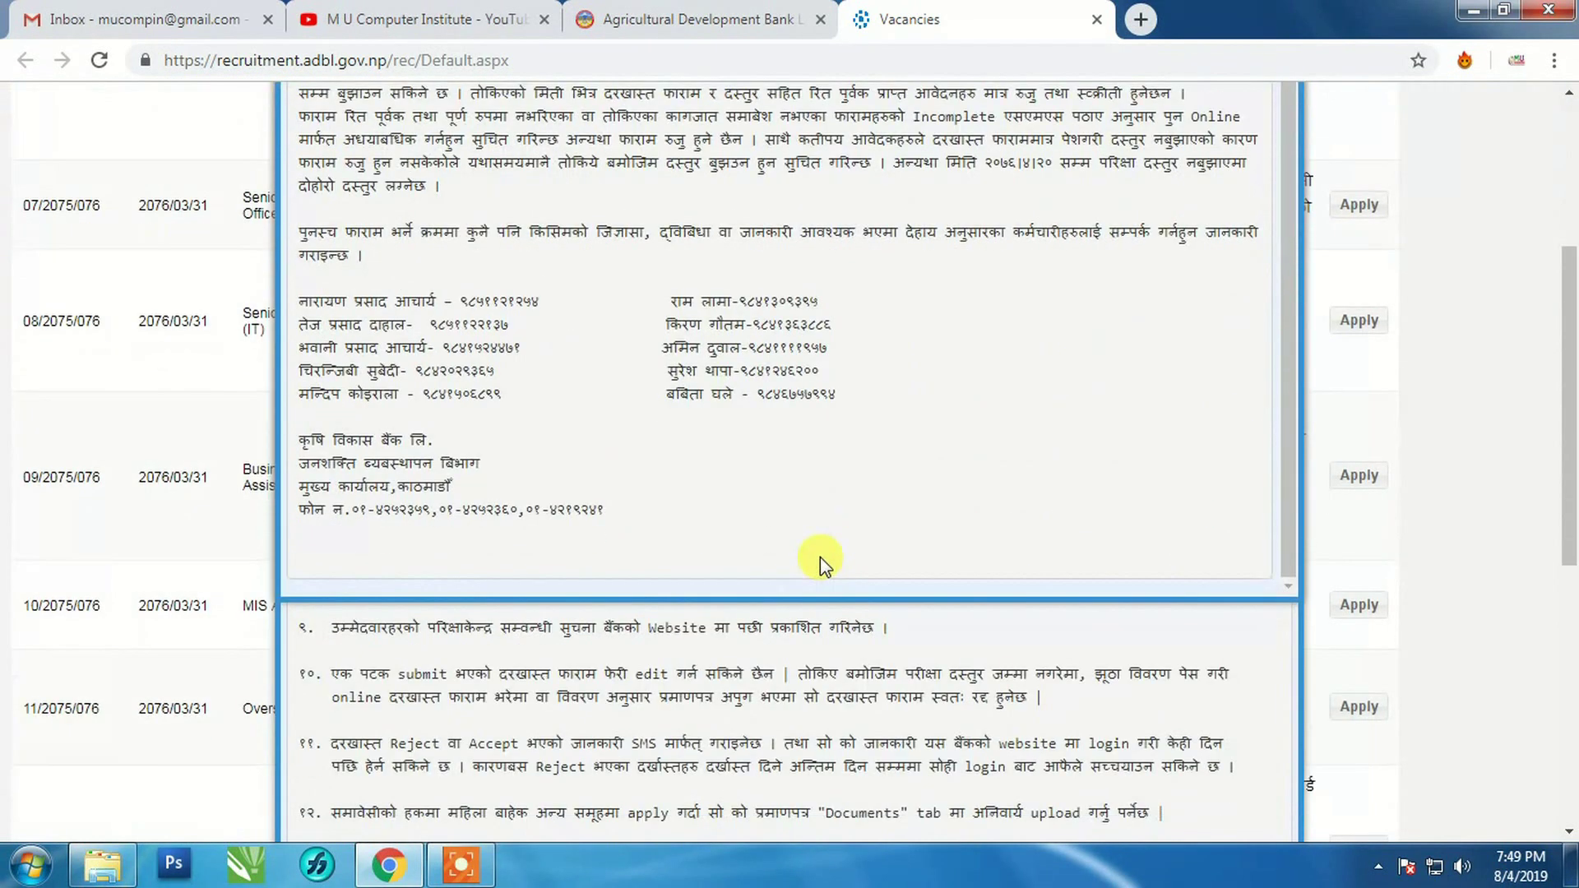
scroll(829, 553, up, 4)
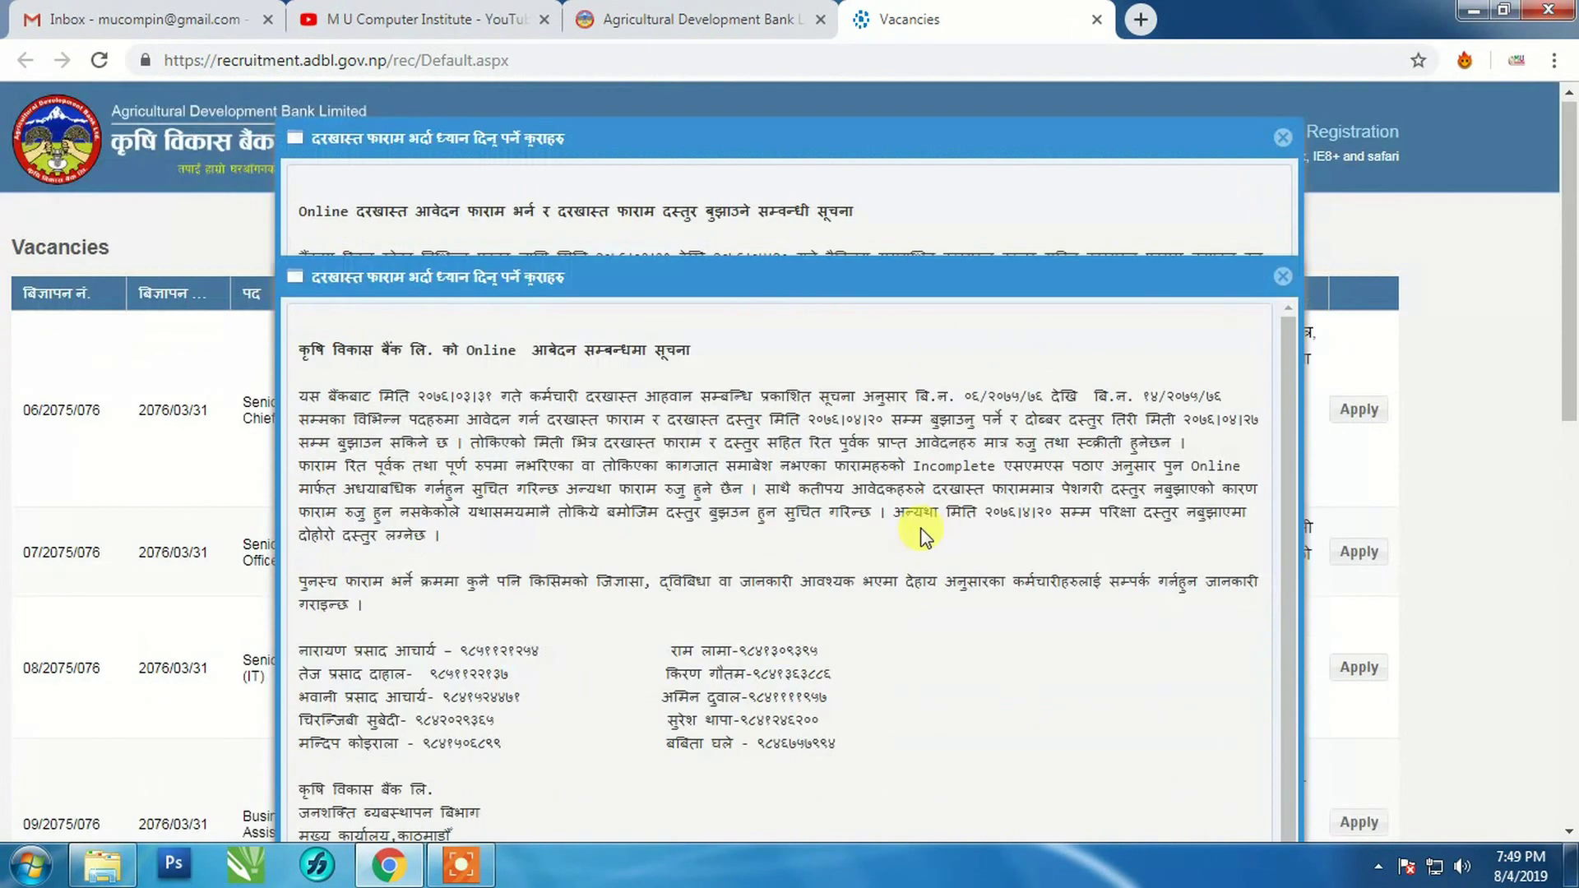
click(1282, 280)
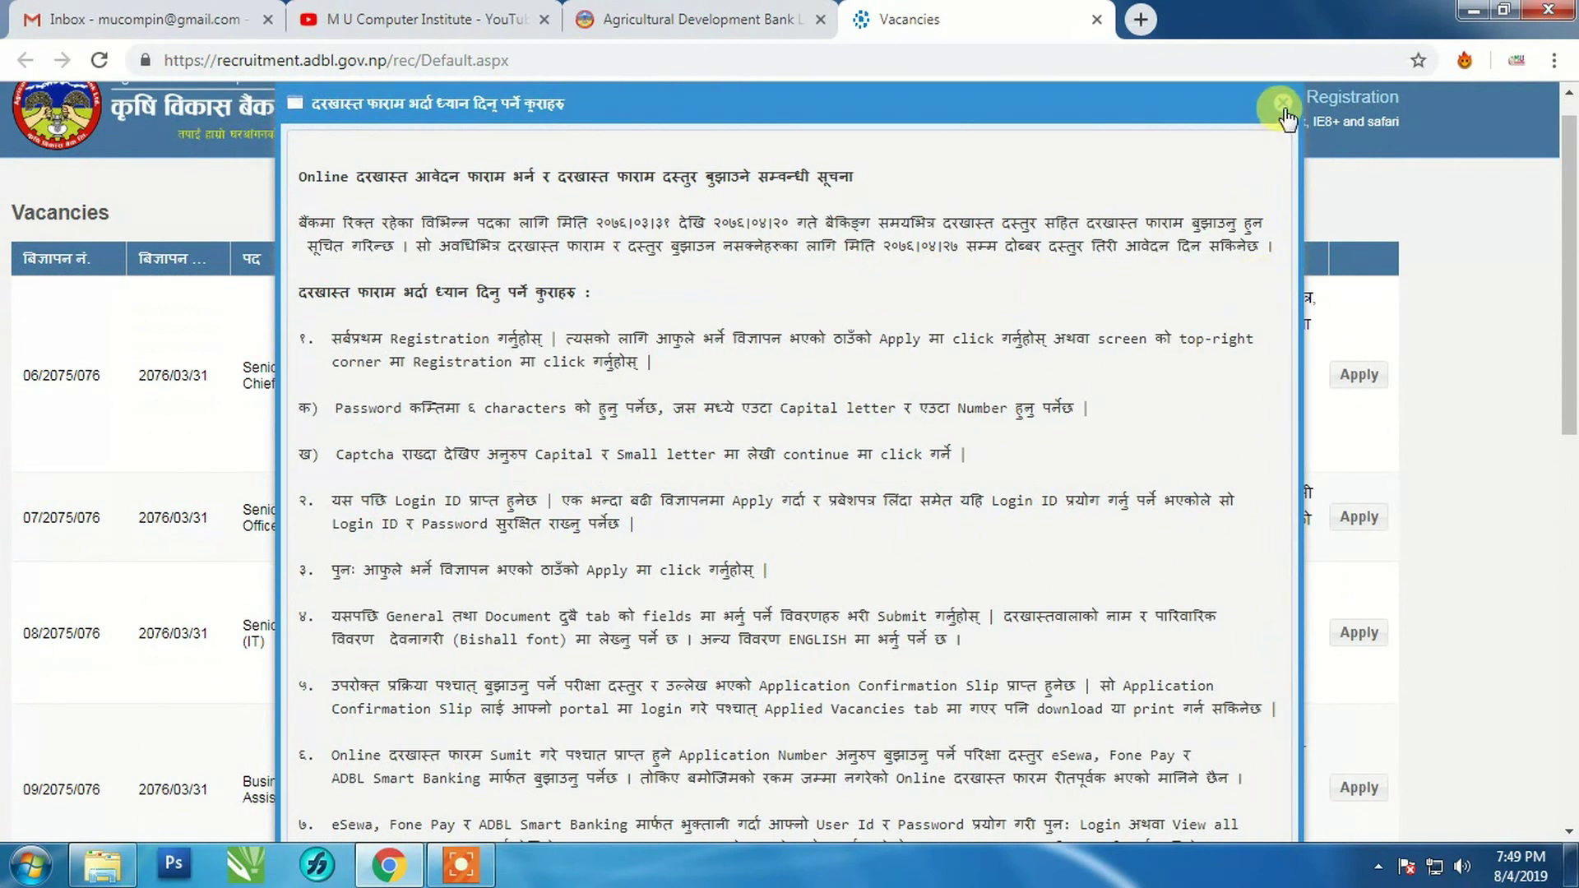
scroll(724, 419, down, 7)
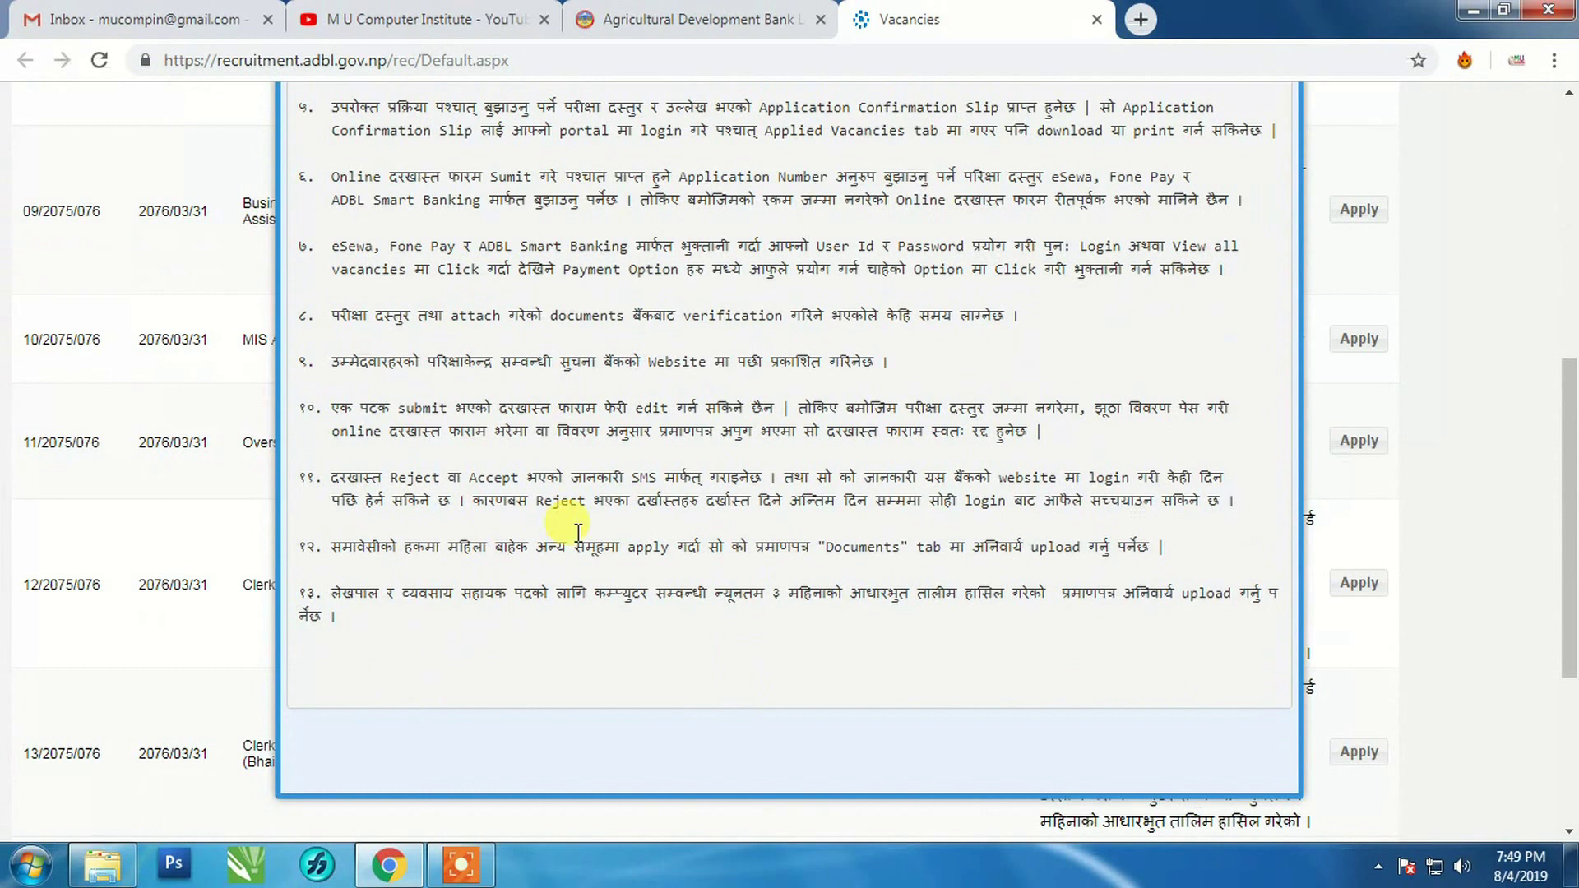
scroll(695, 544, up, 8)
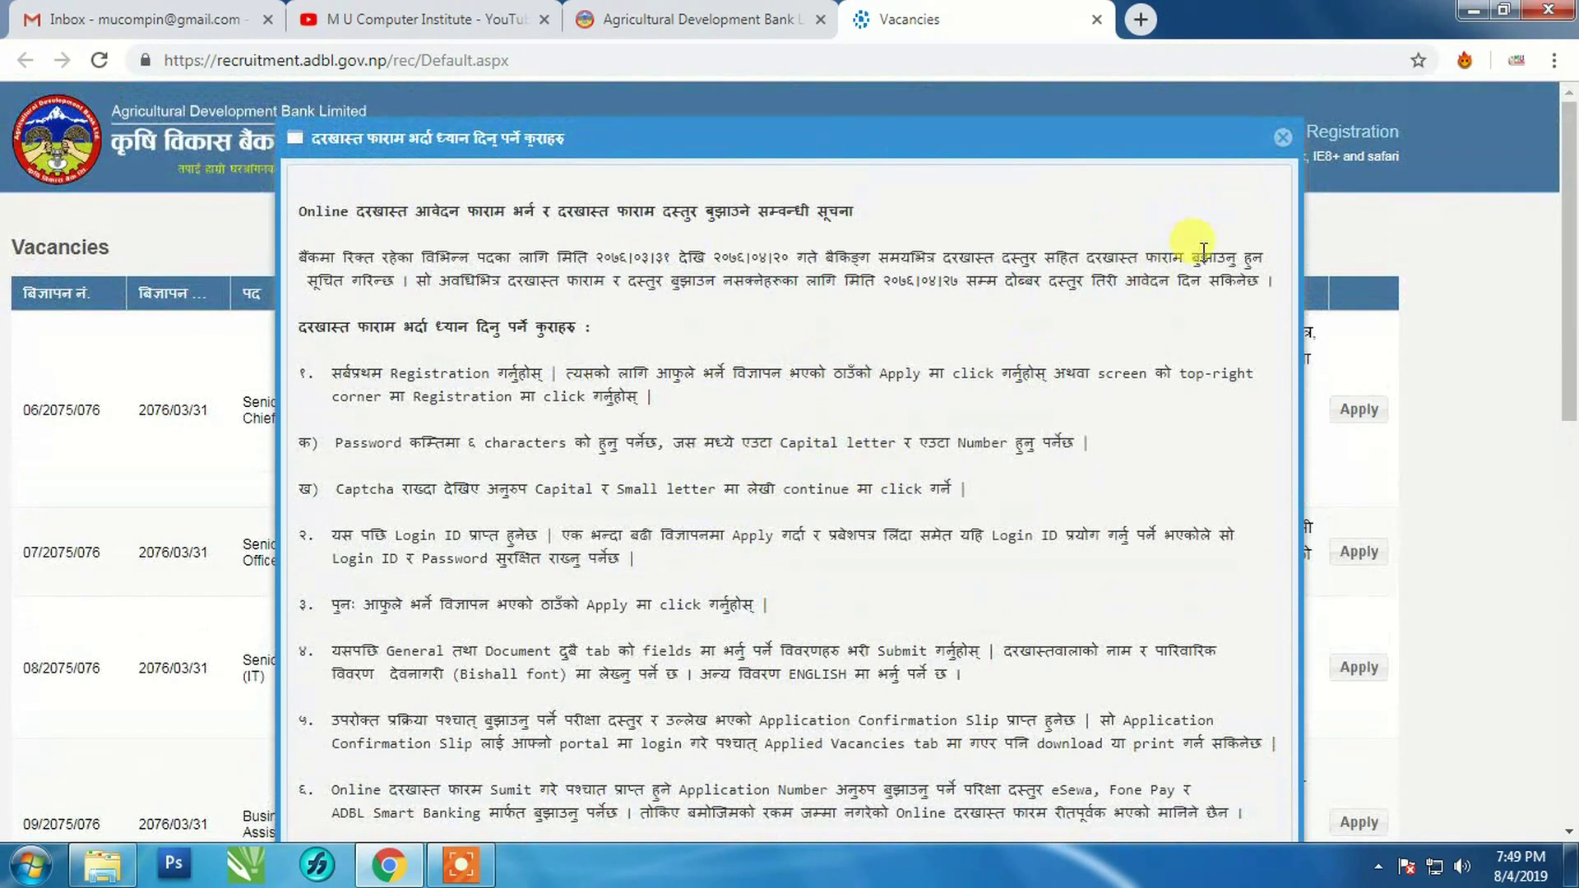
click(1282, 140)
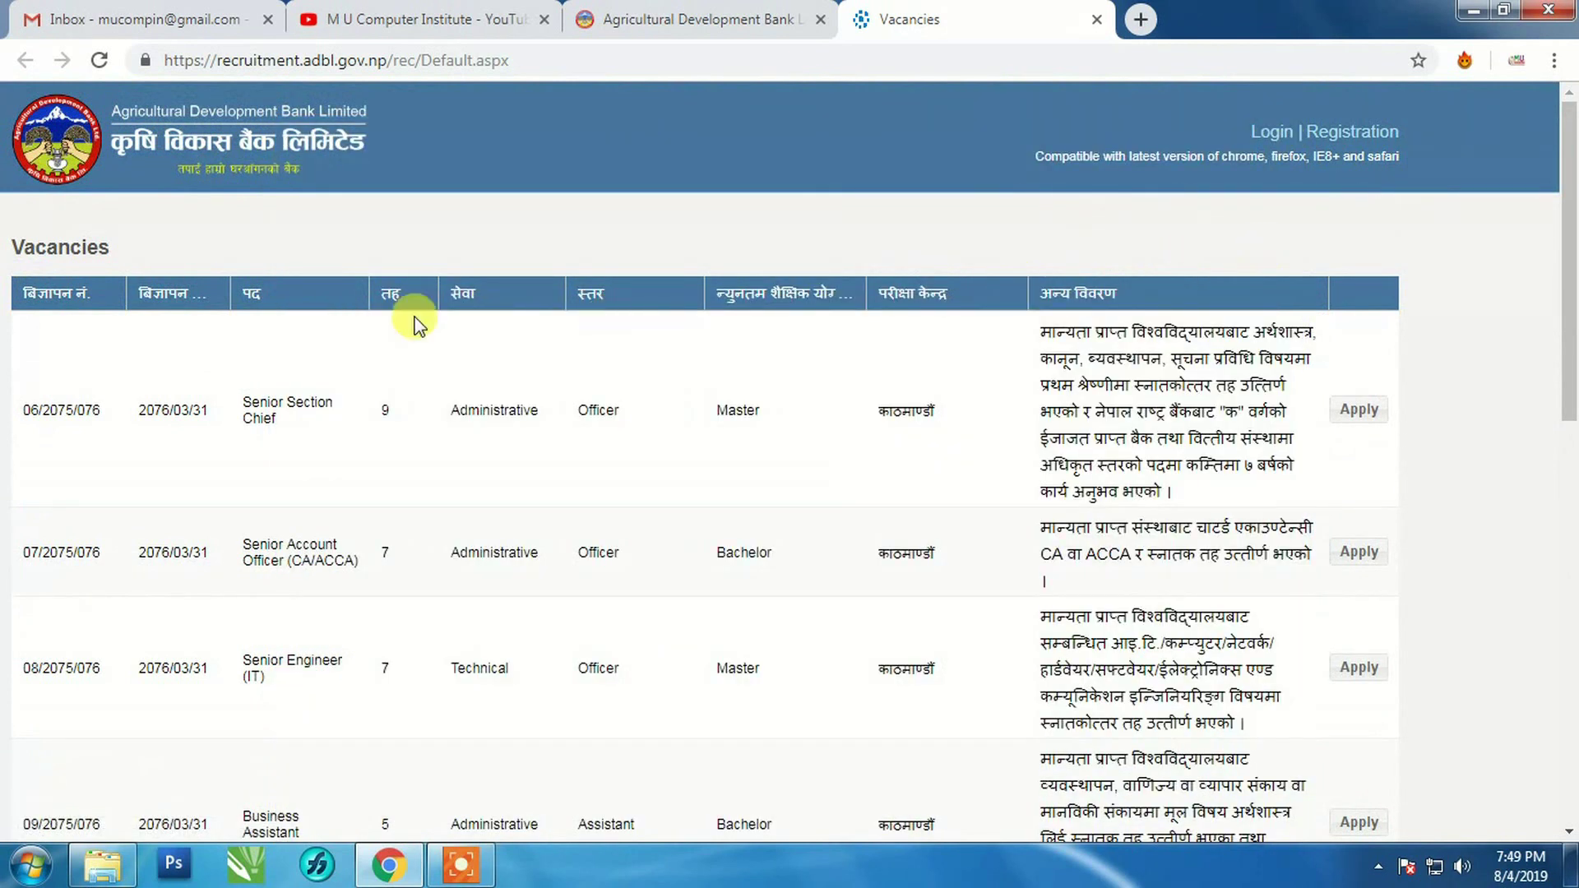
scroll(502, 239, down, 1)
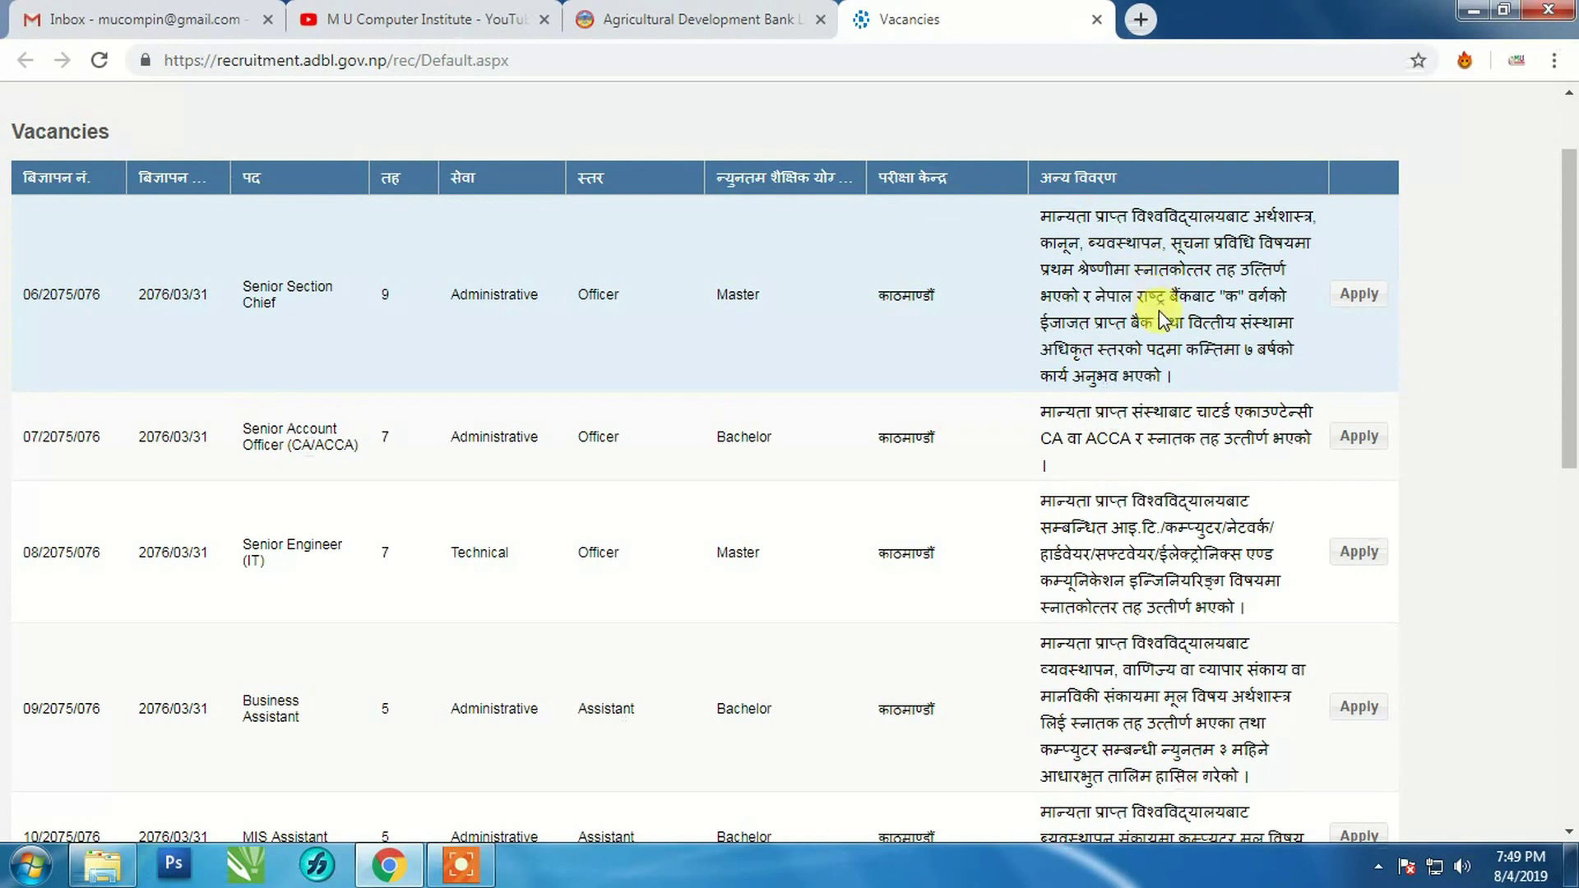
scroll(627, 598, down, 7)
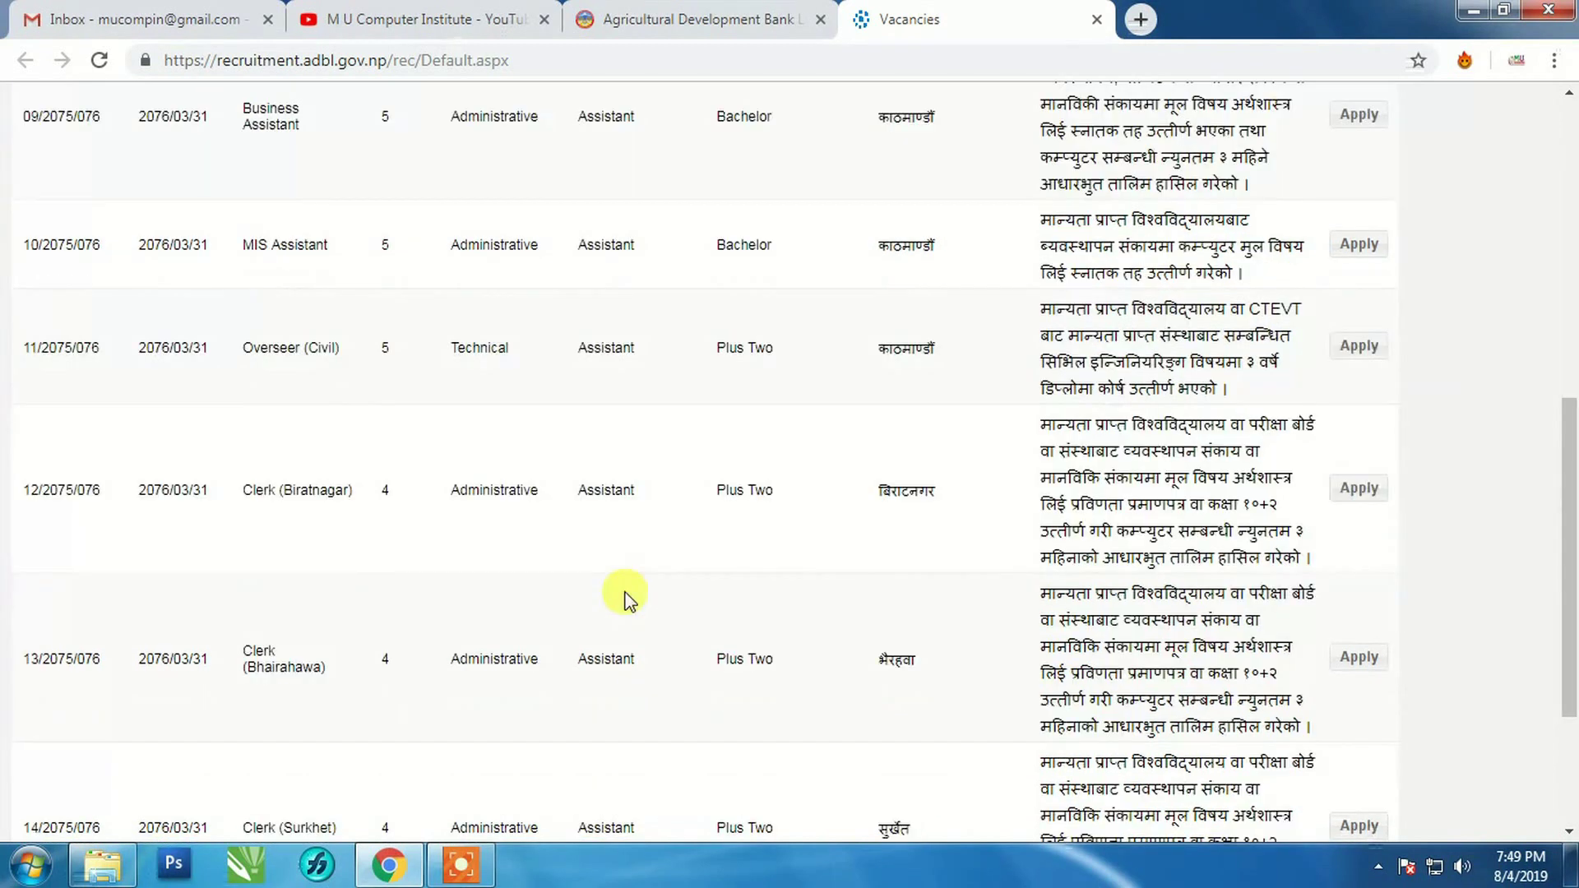
scroll(625, 598, down, 3)
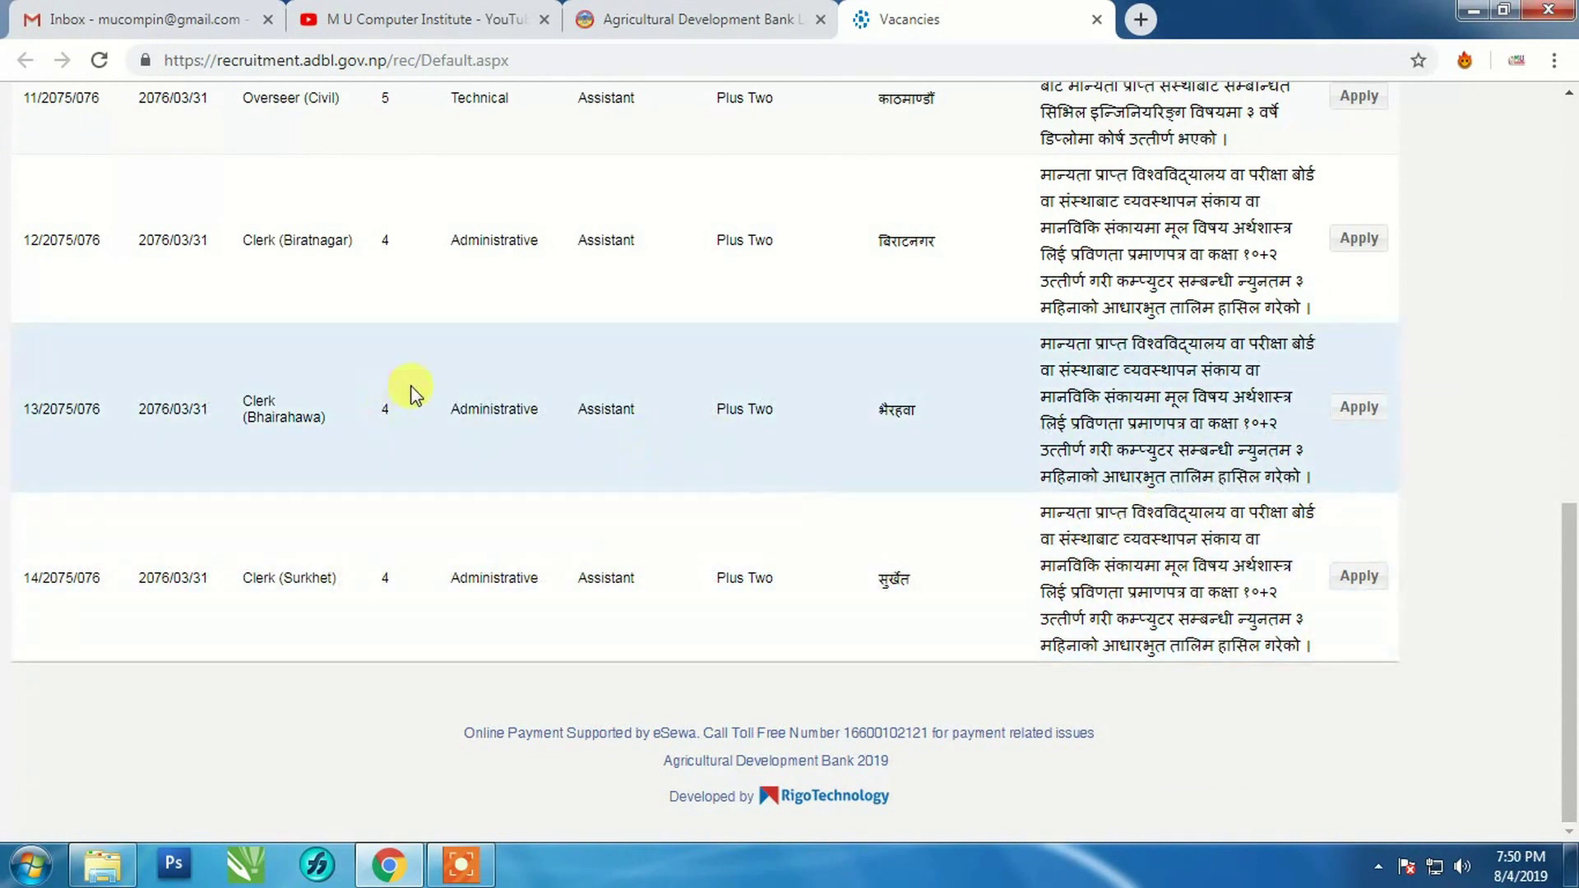
scroll(414, 393, up, 4)
scroll(412, 387, up, 6)
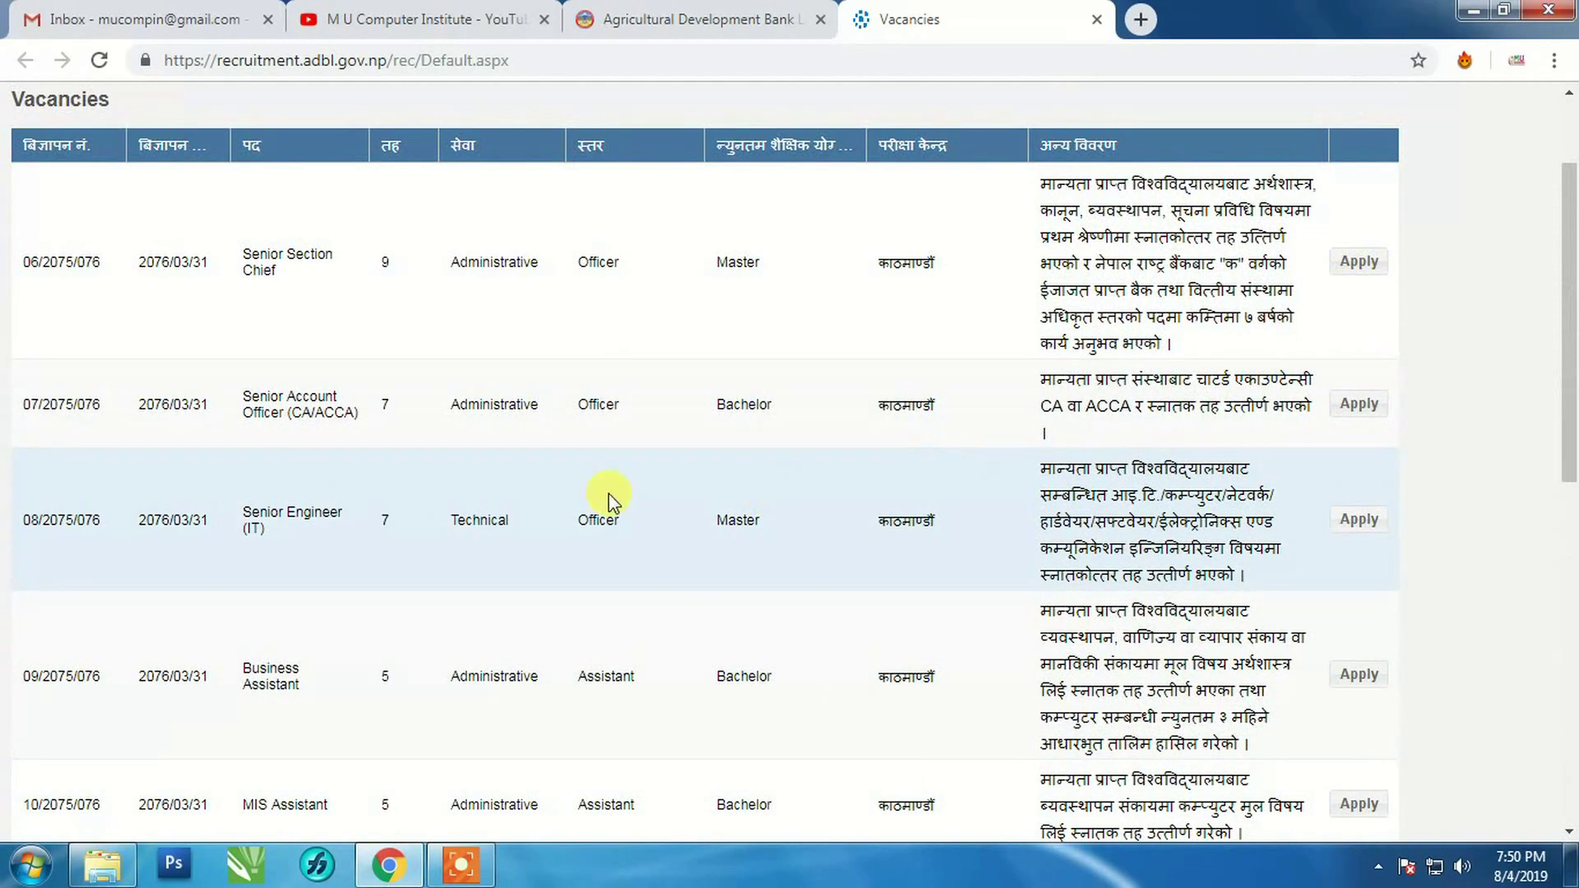
scroll(625, 485, down, 5)
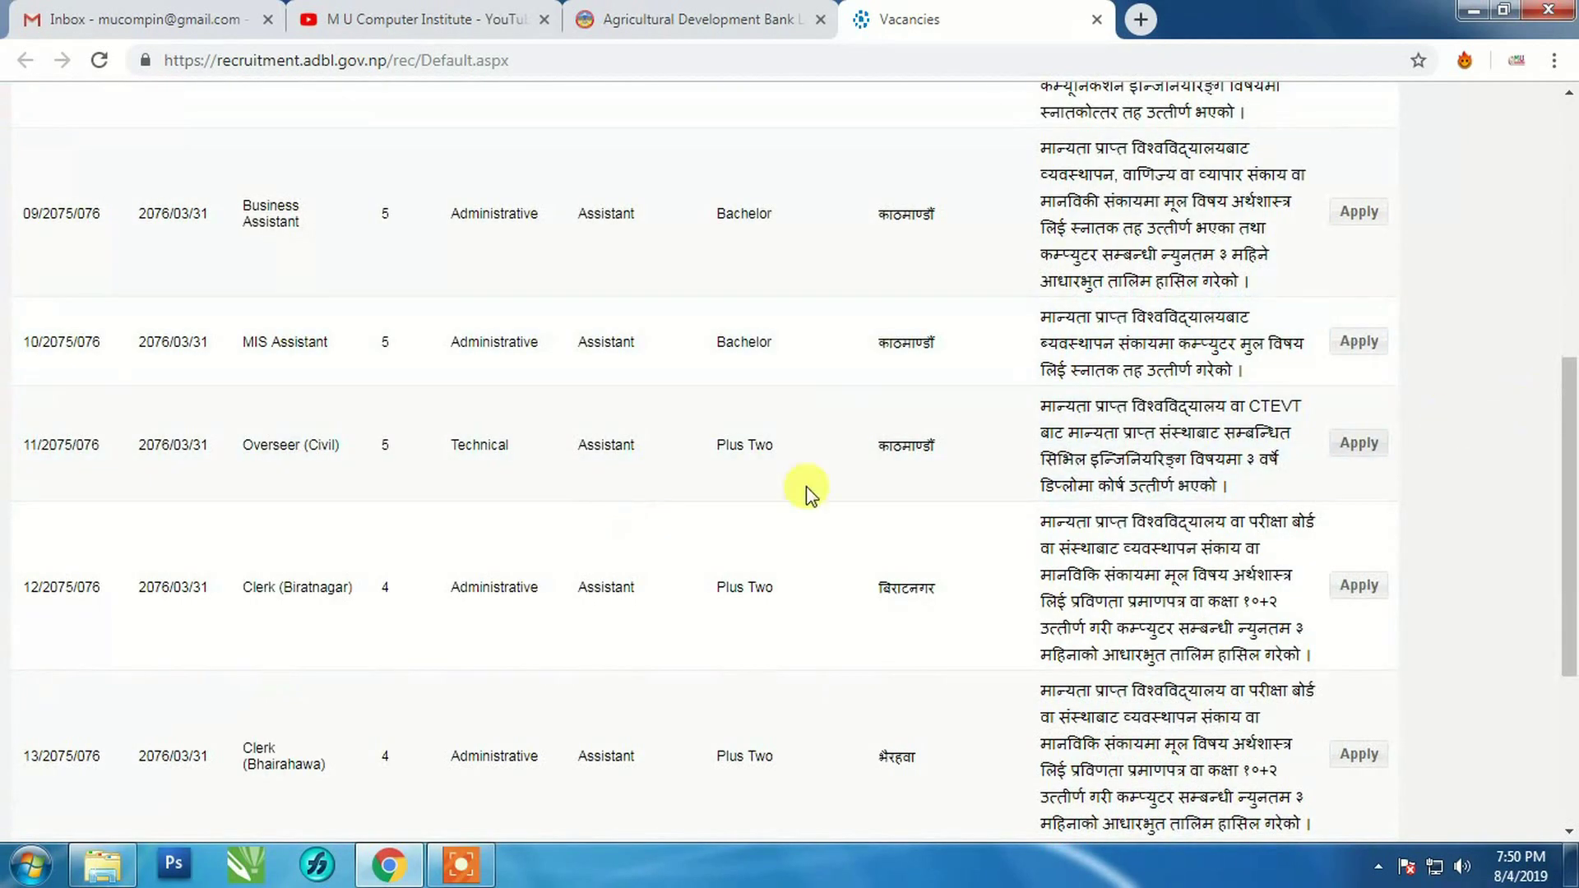
scroll(460, 518, down, 1)
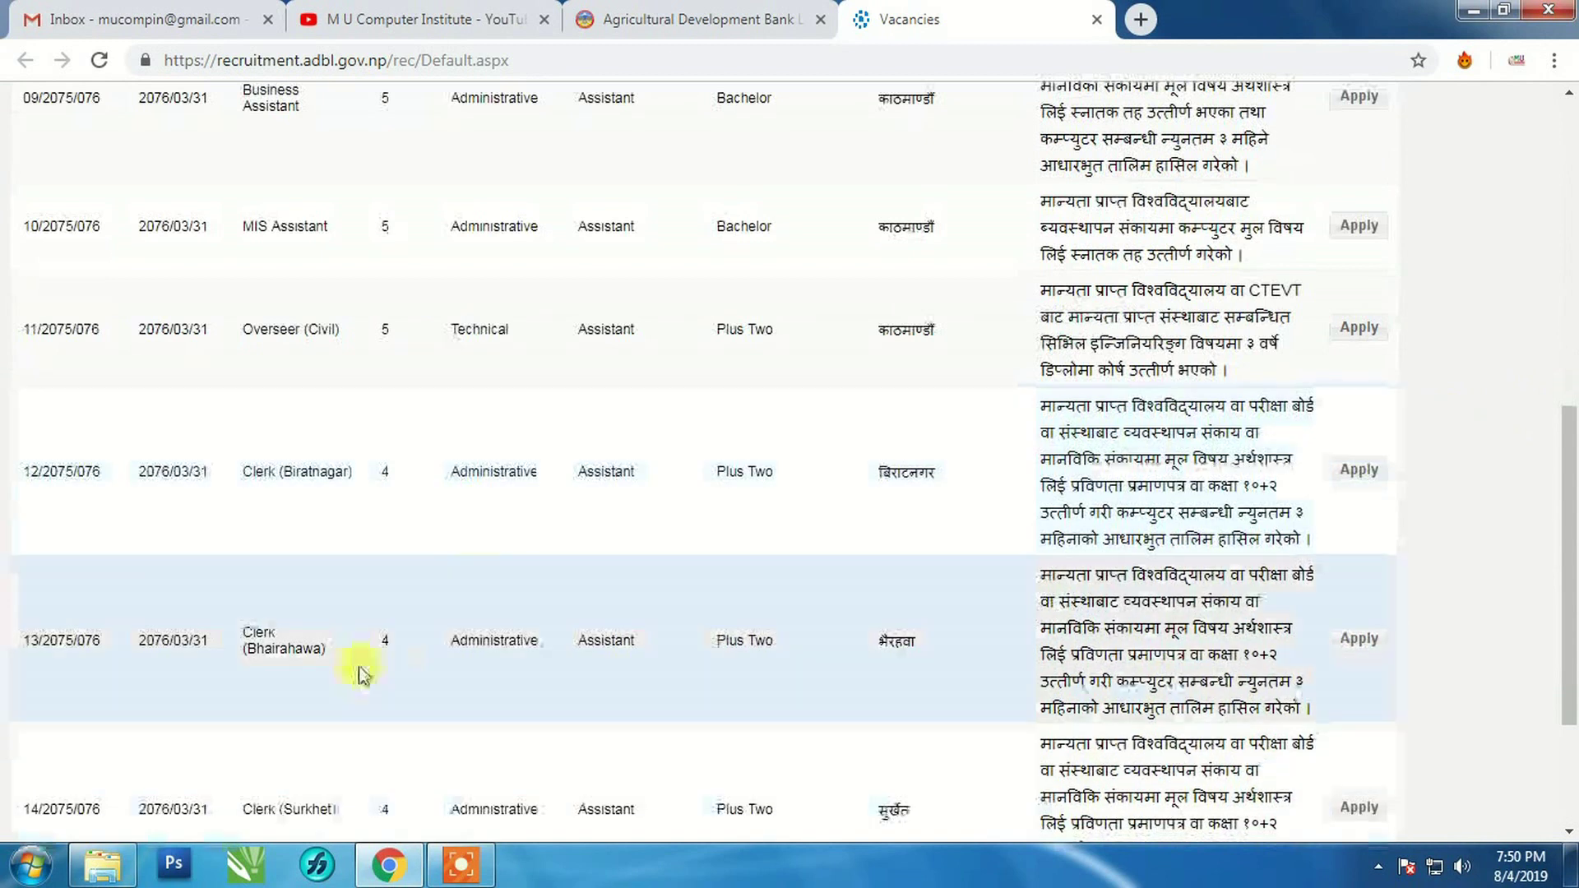
scroll(326, 658, up, 5)
scroll(328, 648, up, 3)
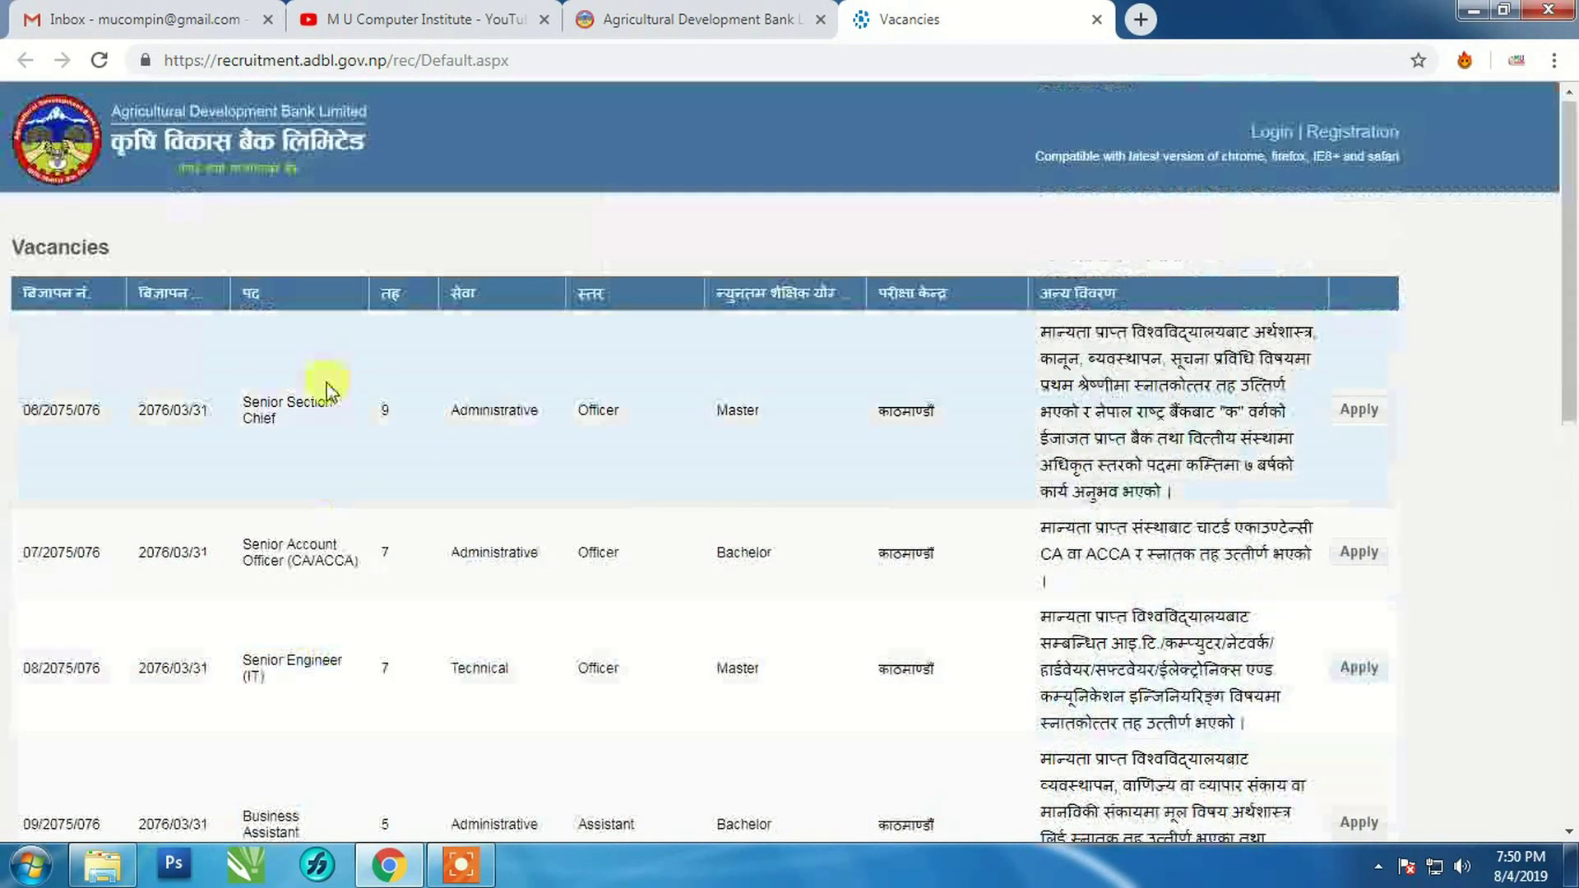
scroll(420, 510, down, 5)
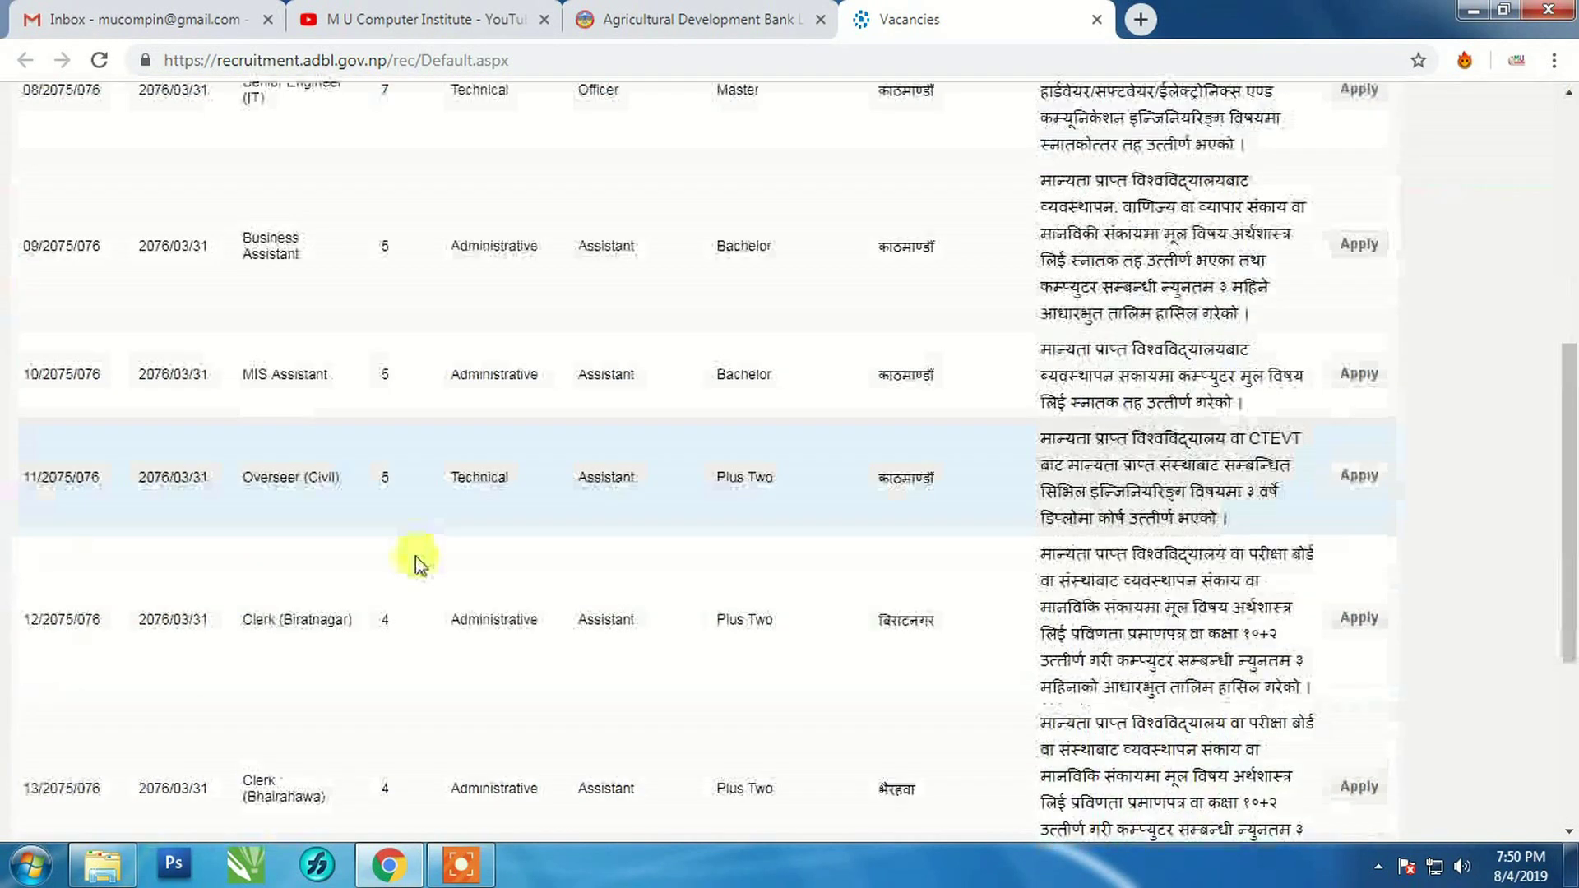
scroll(333, 679, down, 1)
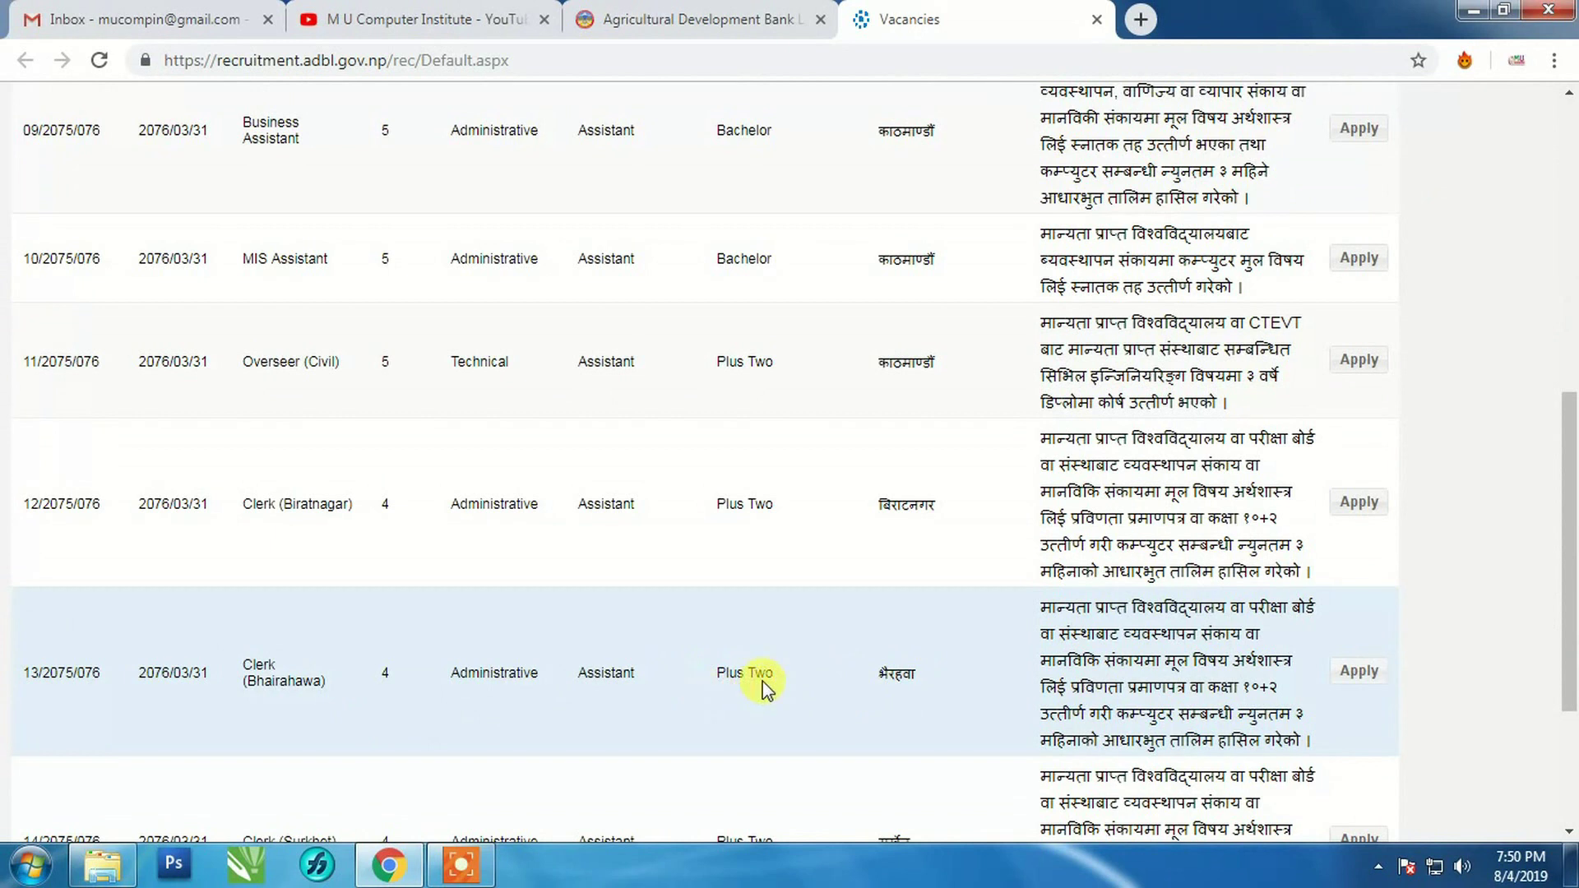
scroll(615, 687, up, 10)
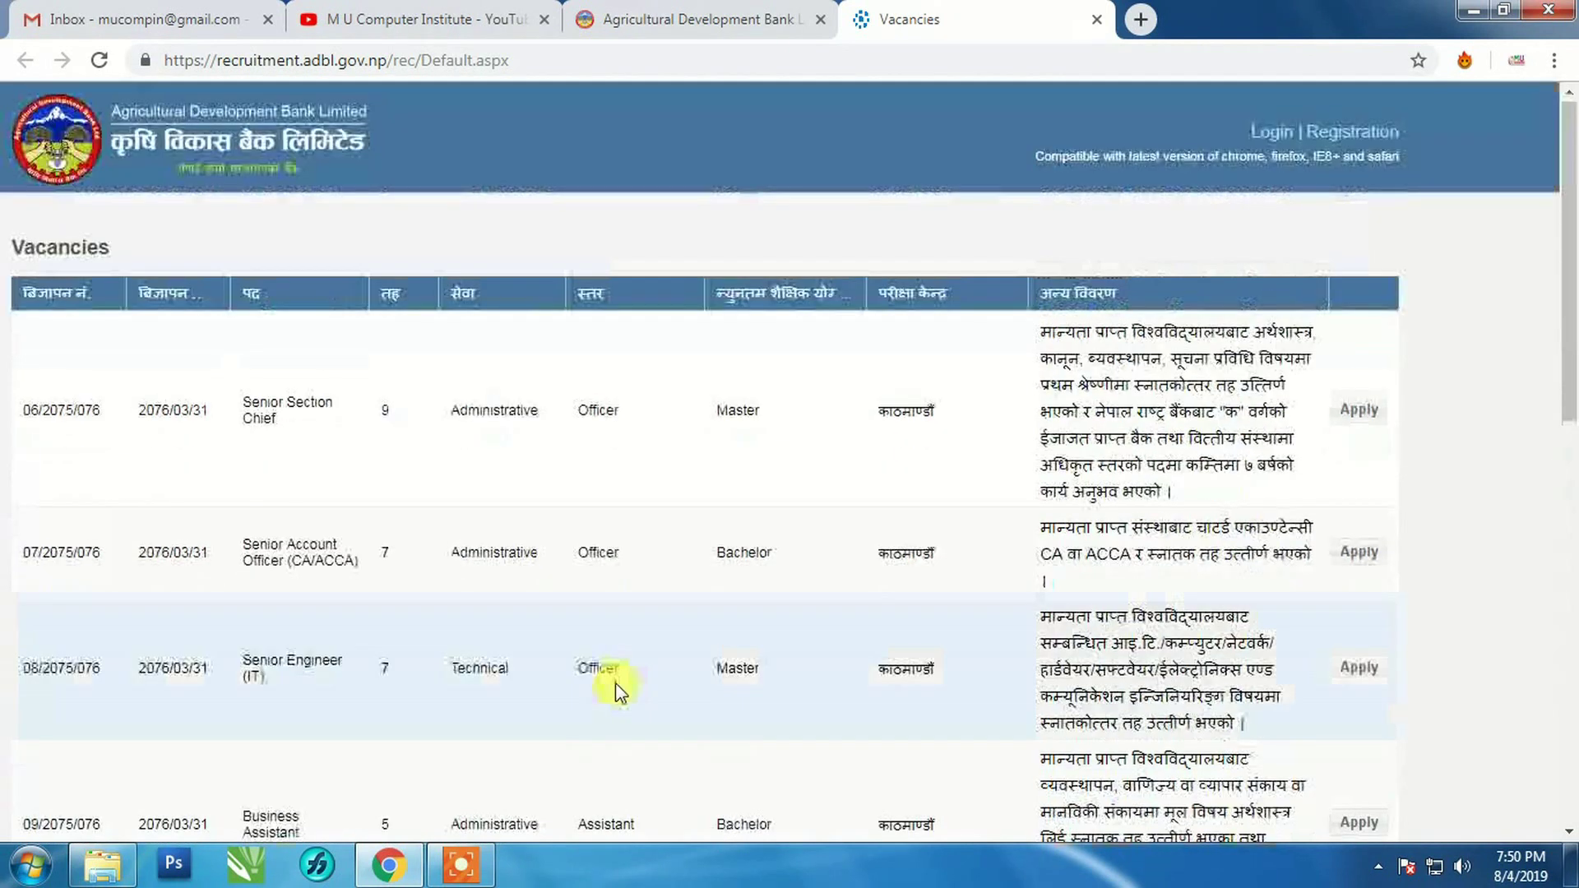
scroll(637, 534, down, 7)
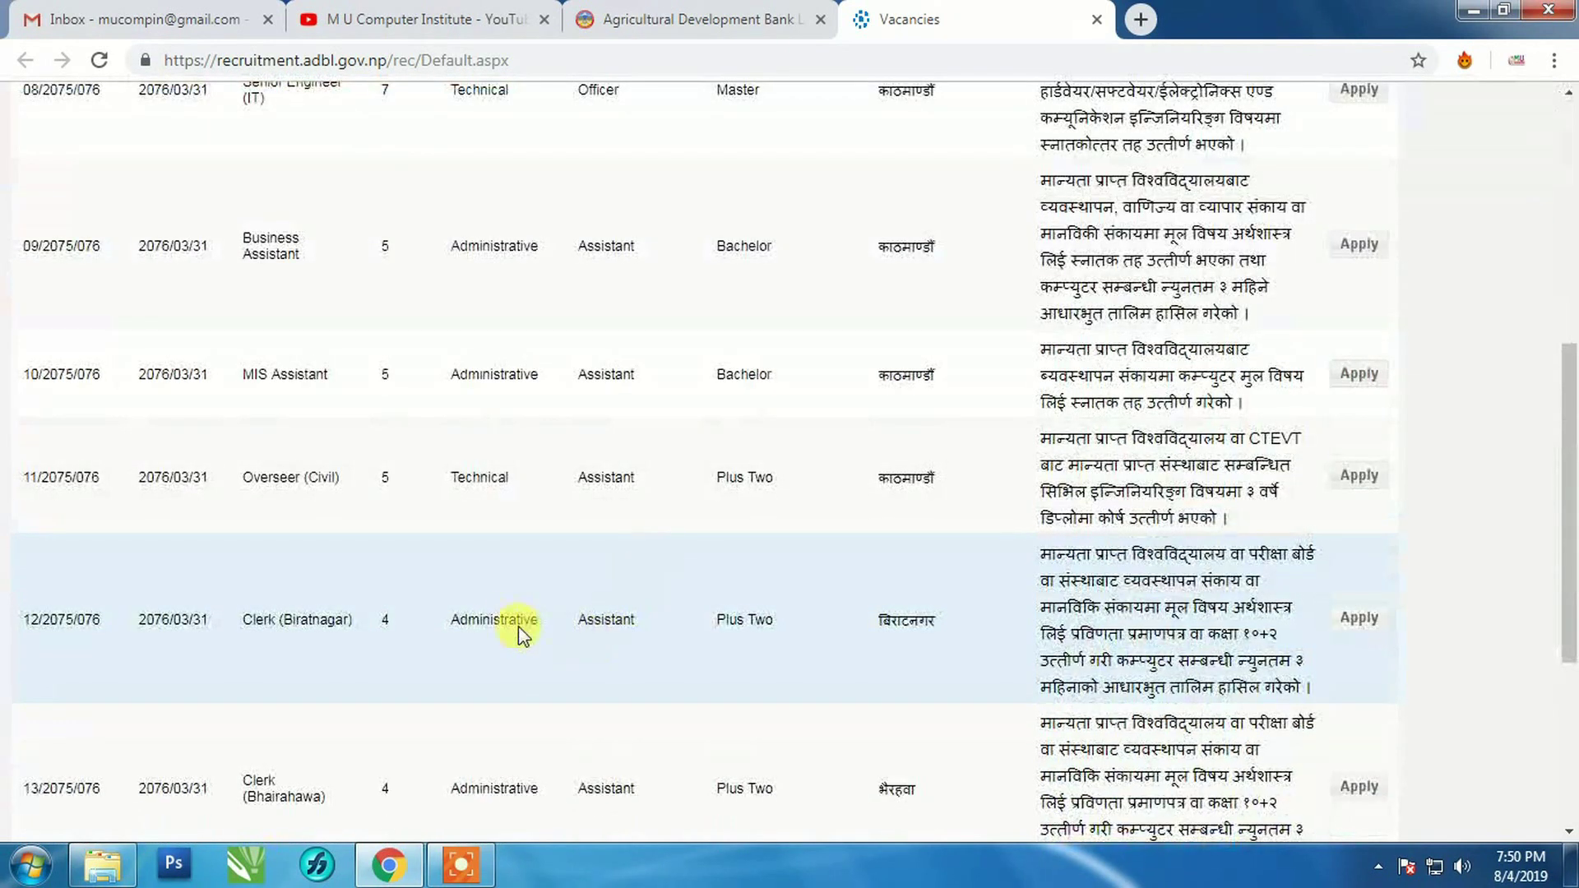
scroll(506, 625, up, 5)
scroll(520, 723, down, 4)
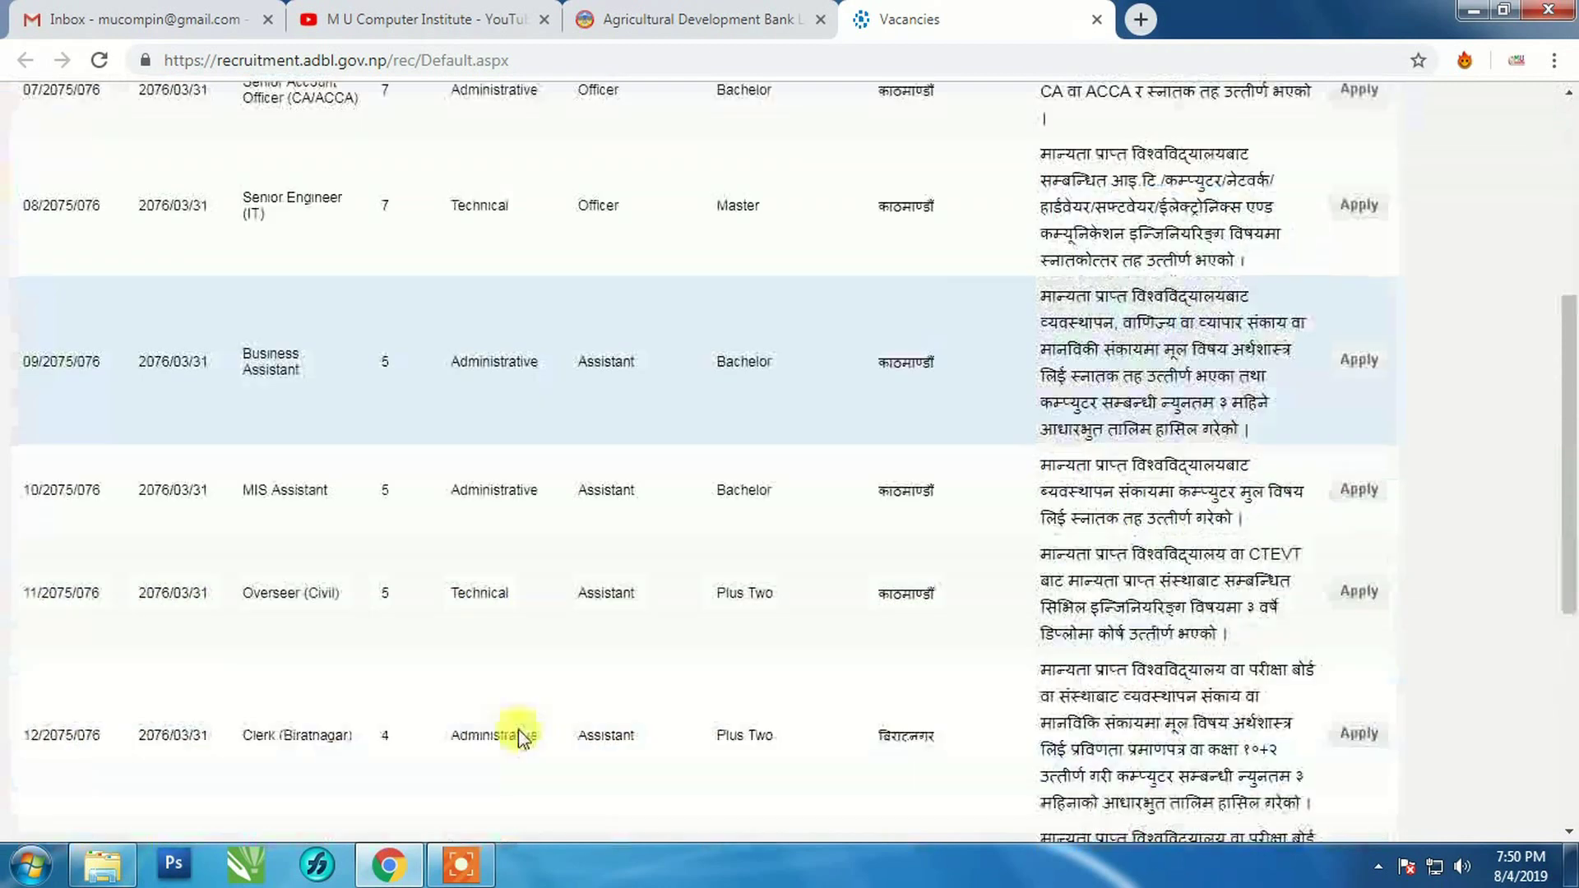
scroll(519, 729, down, 1)
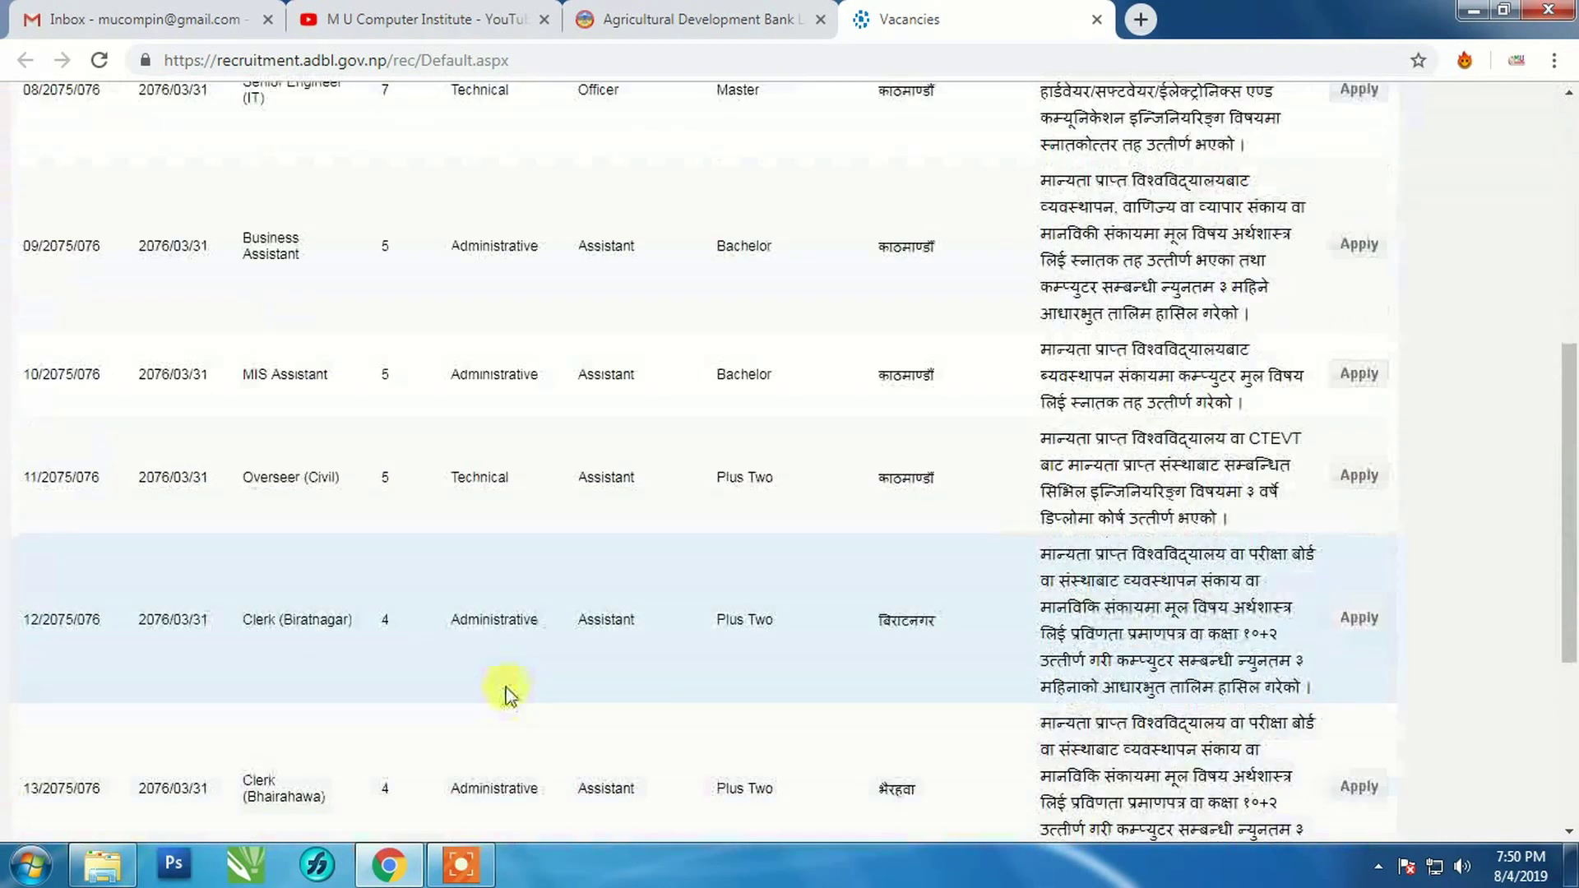
scroll(564, 680, down, 3)
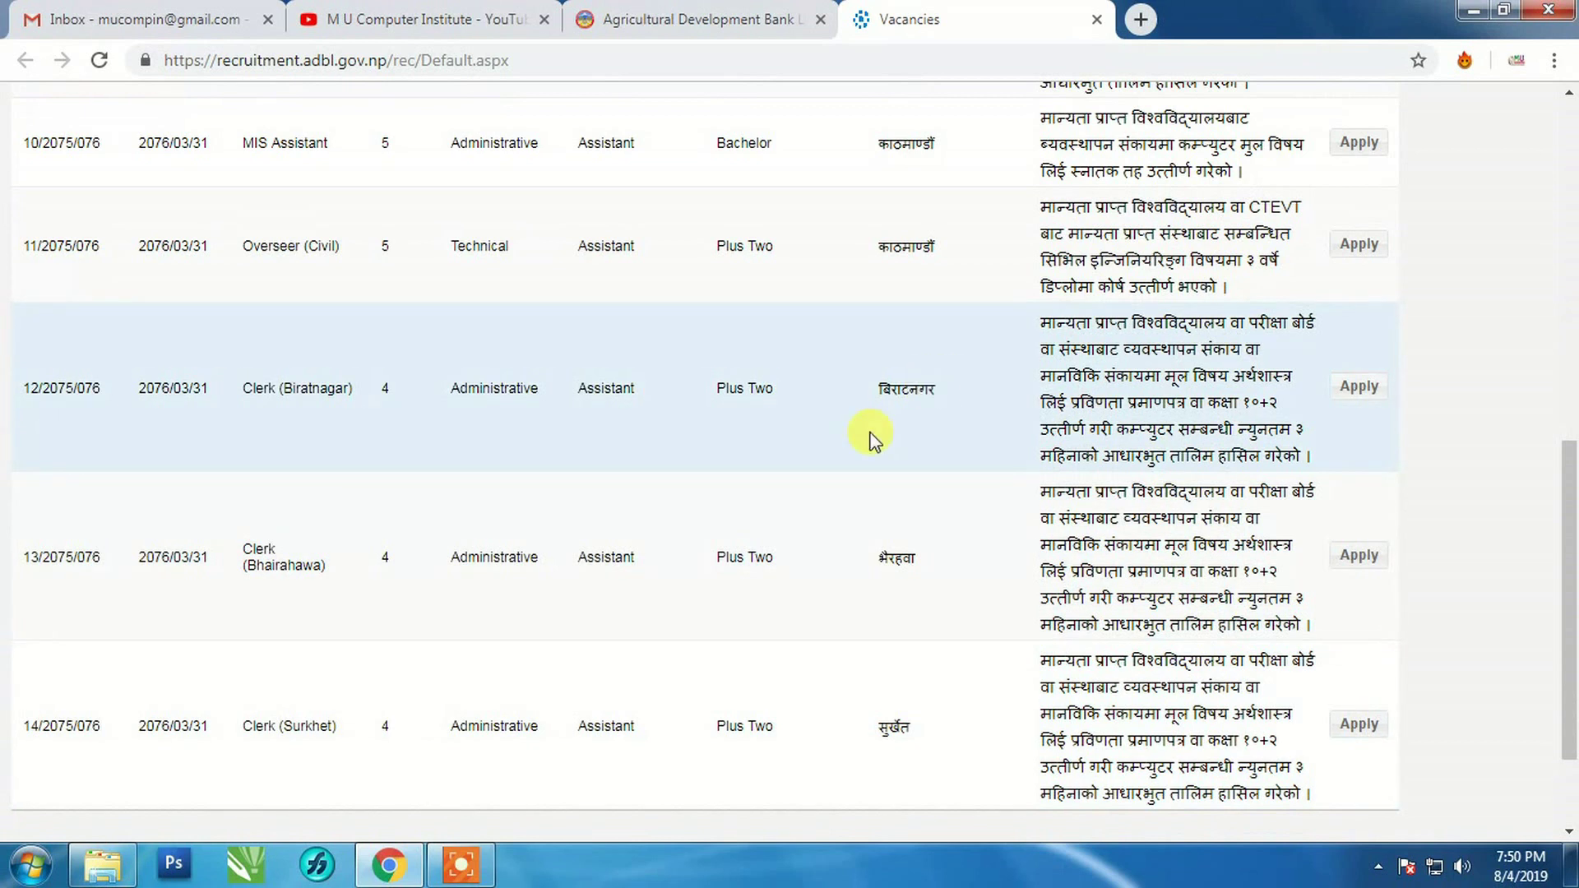
scroll(871, 438, up, 2)
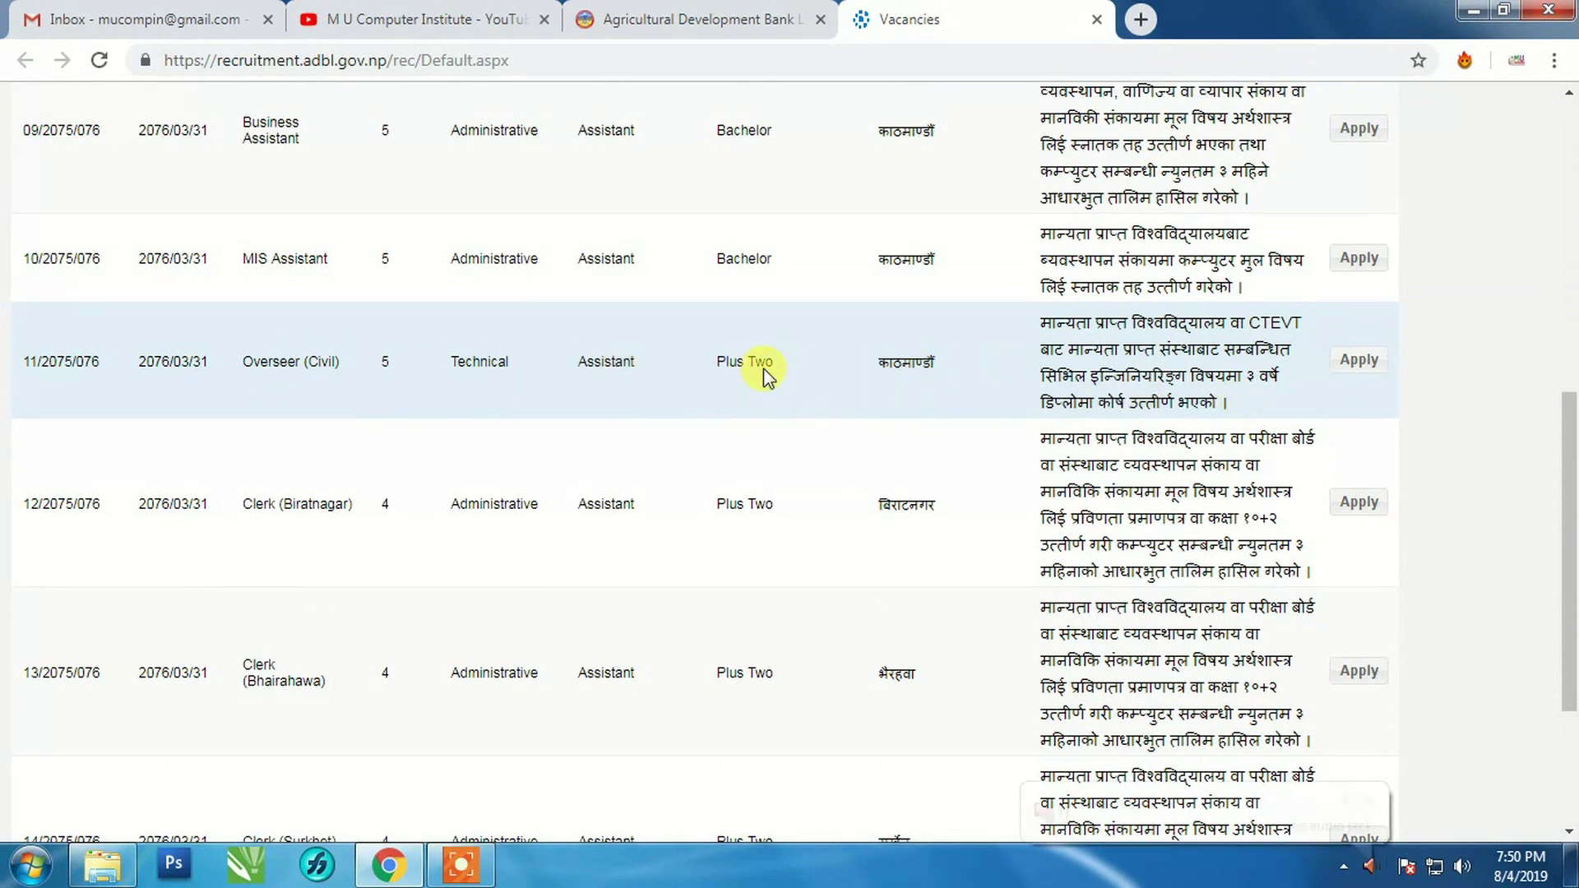
- Apply for the Clerk (Bhairahawa) vacancy and enter the chosen password in both password fields
click(1359, 671)
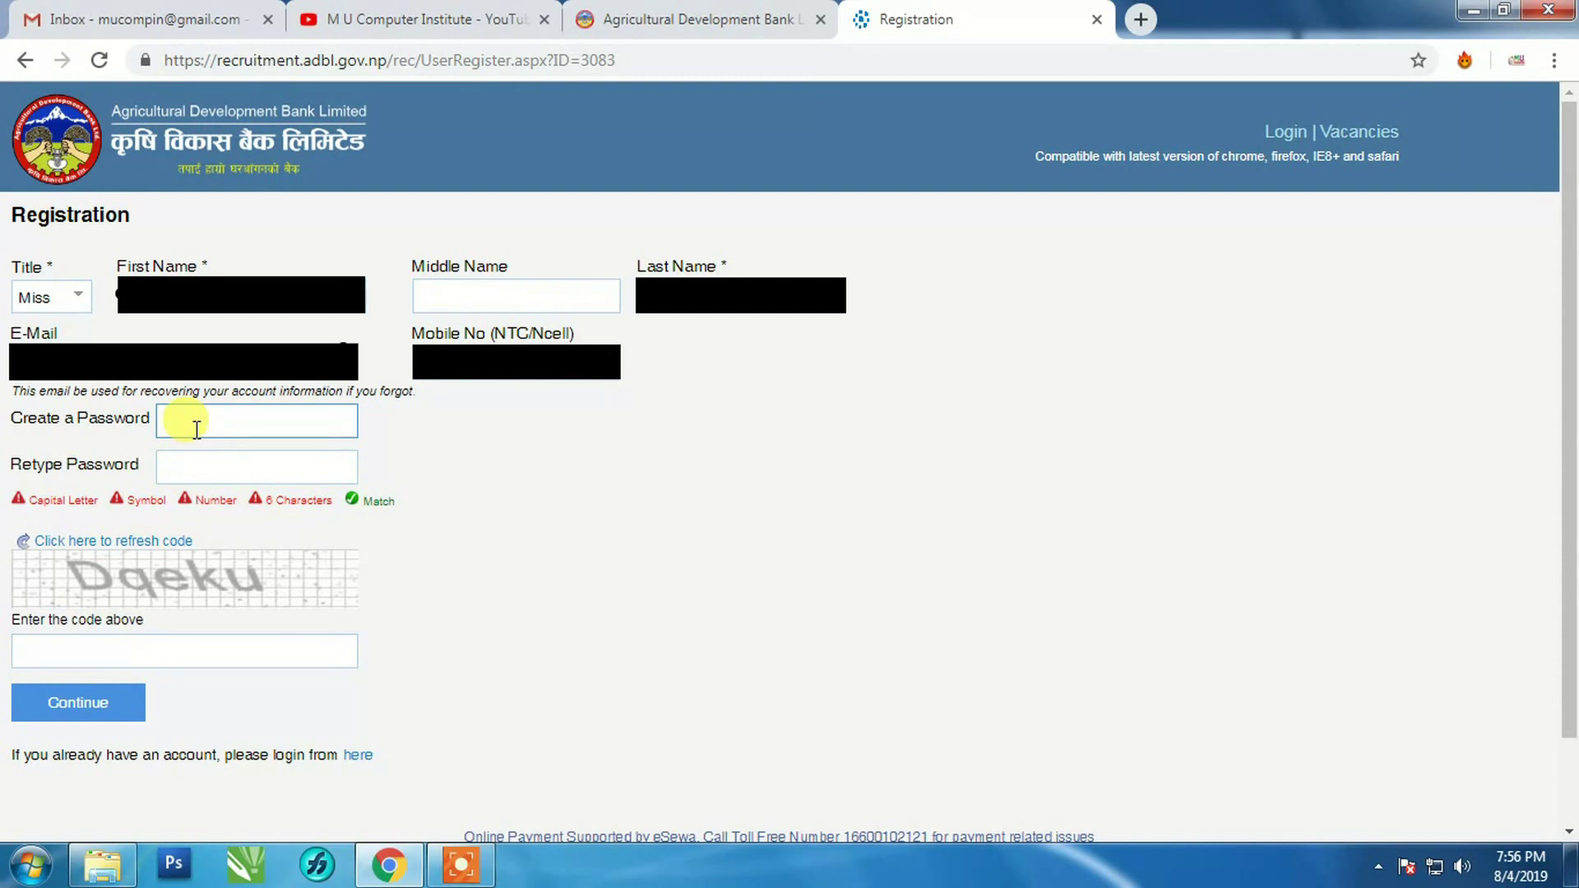
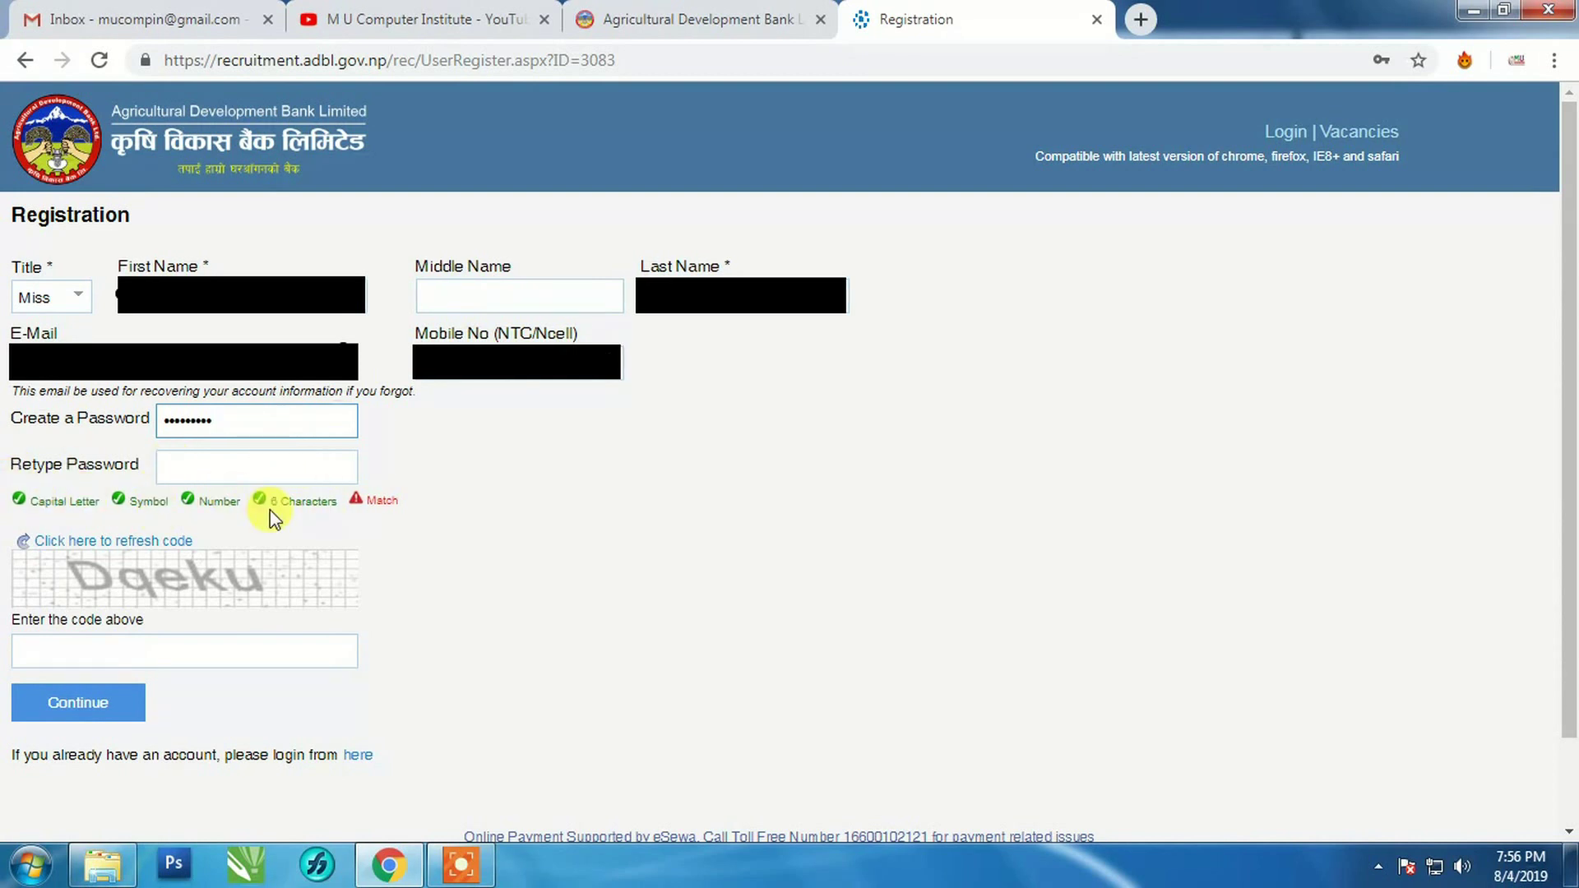
click(196, 469)
text(aaaaa)
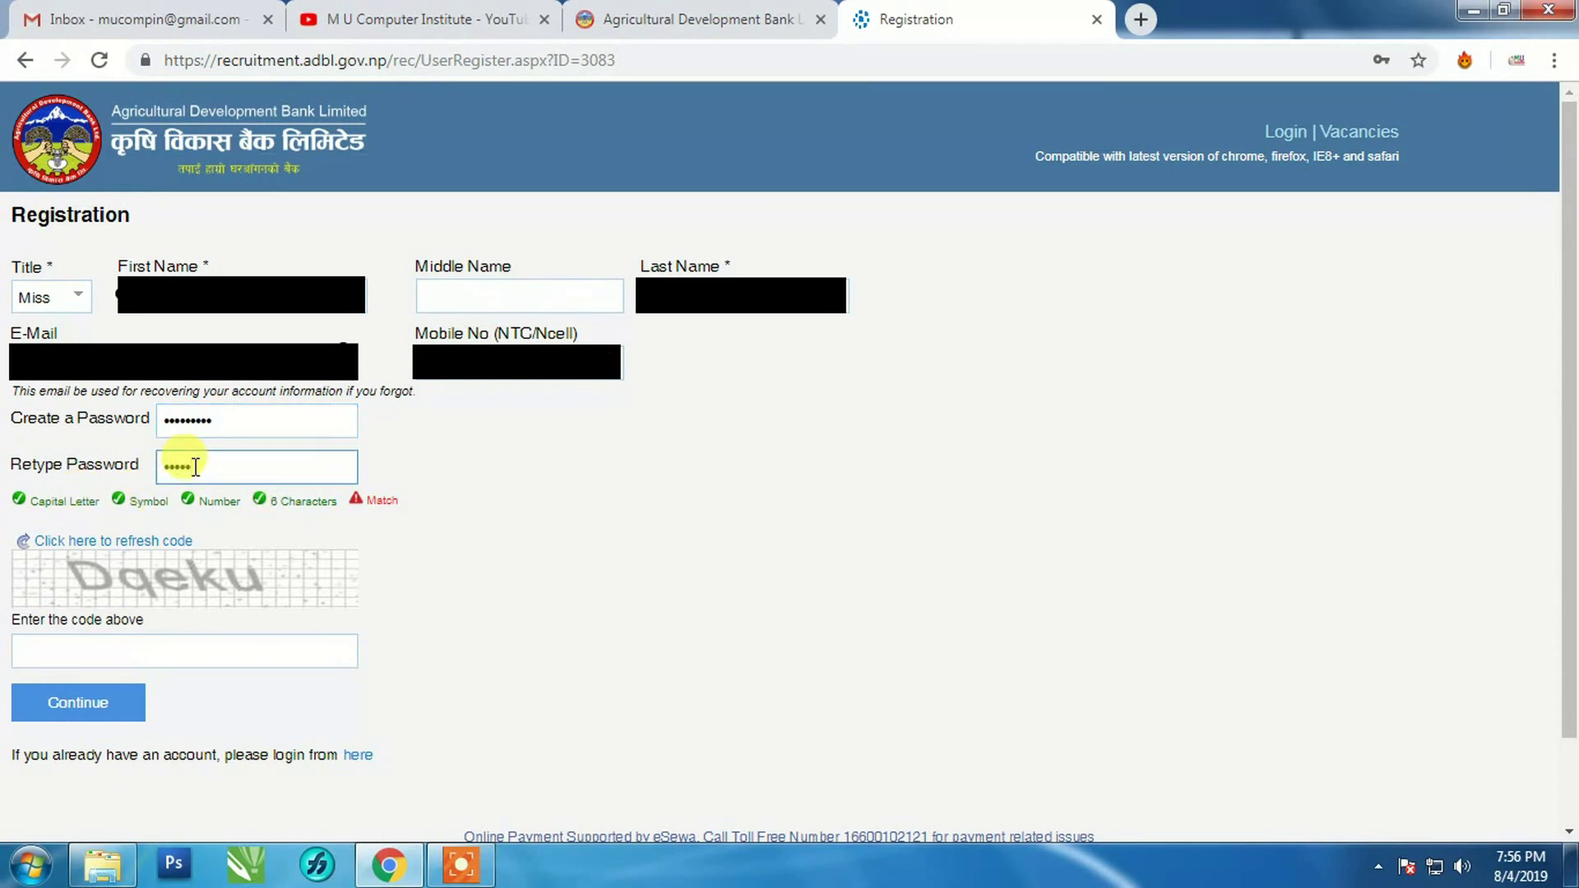
text(aaaa)
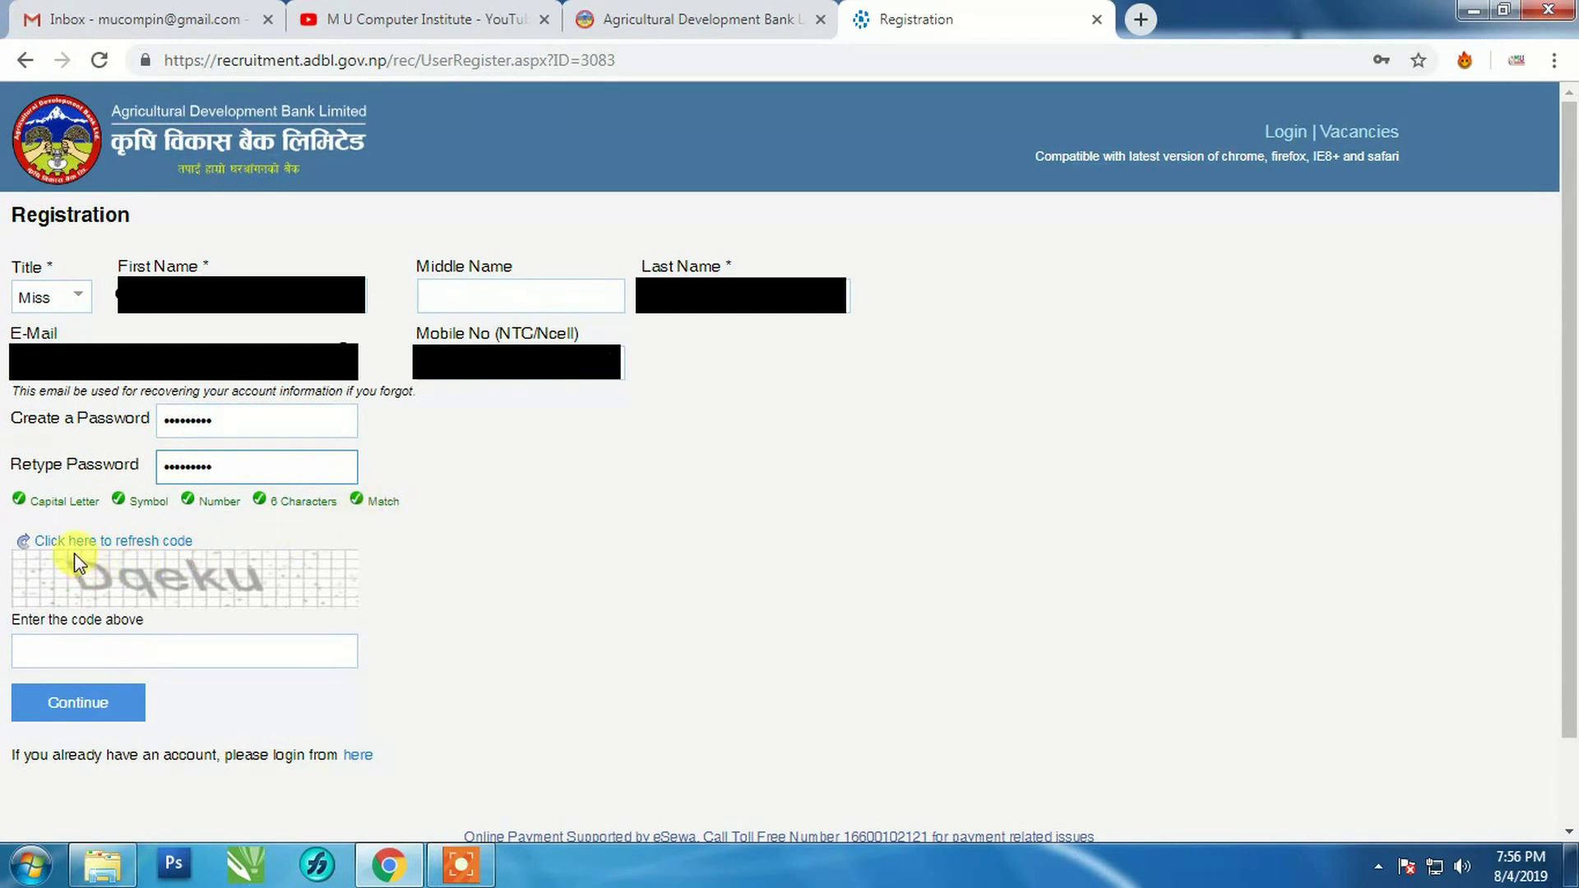
- Enter the captcha code shown and submit the registration with Continue
click(84, 648)
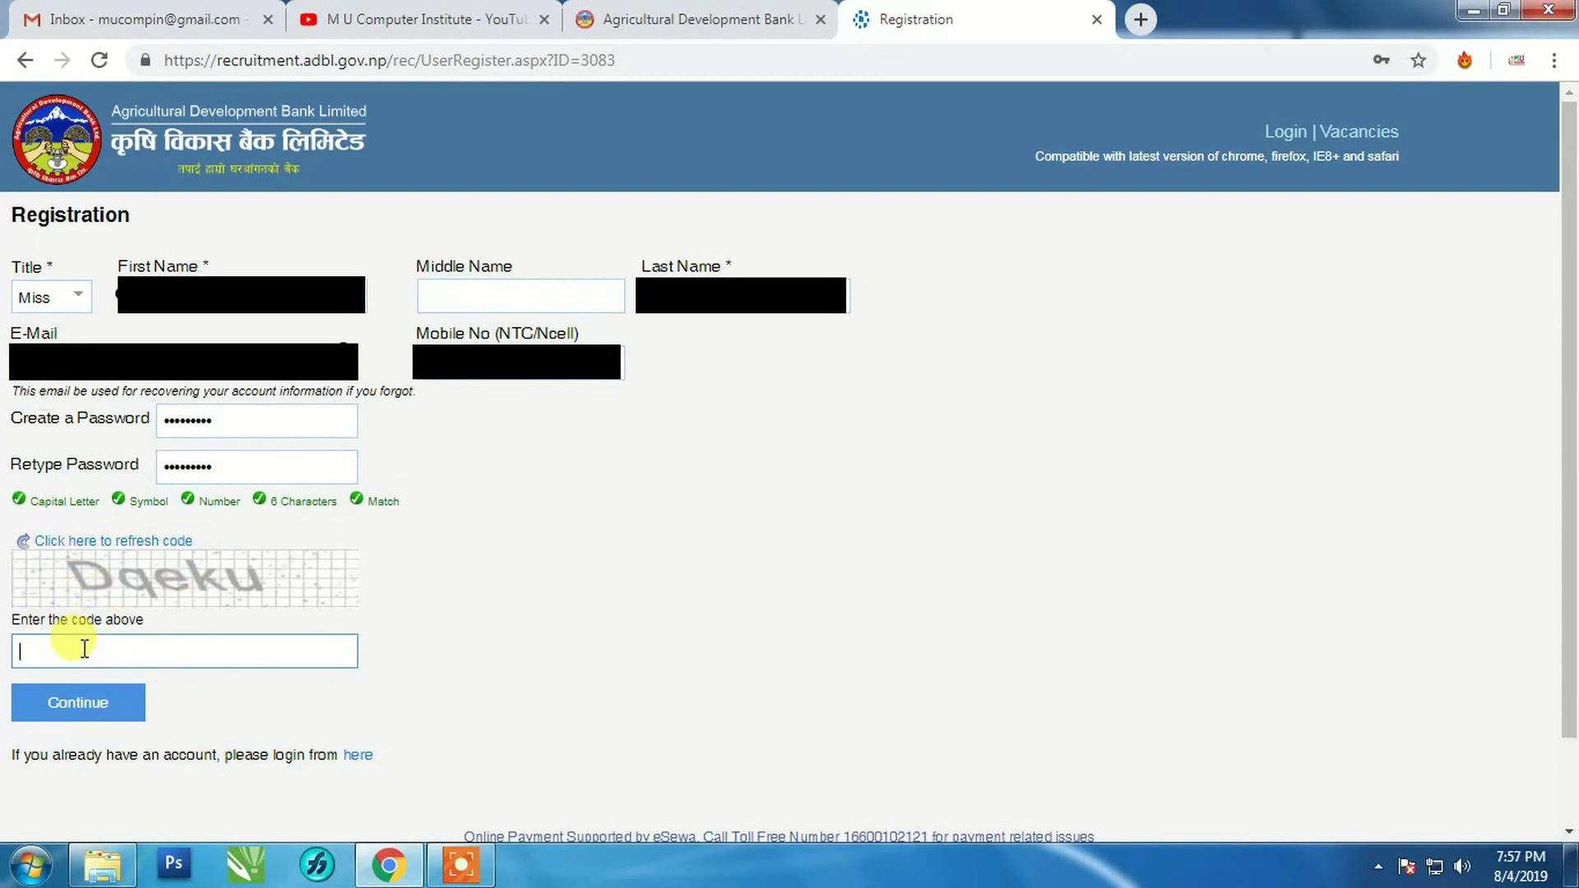
text(Dqeku)
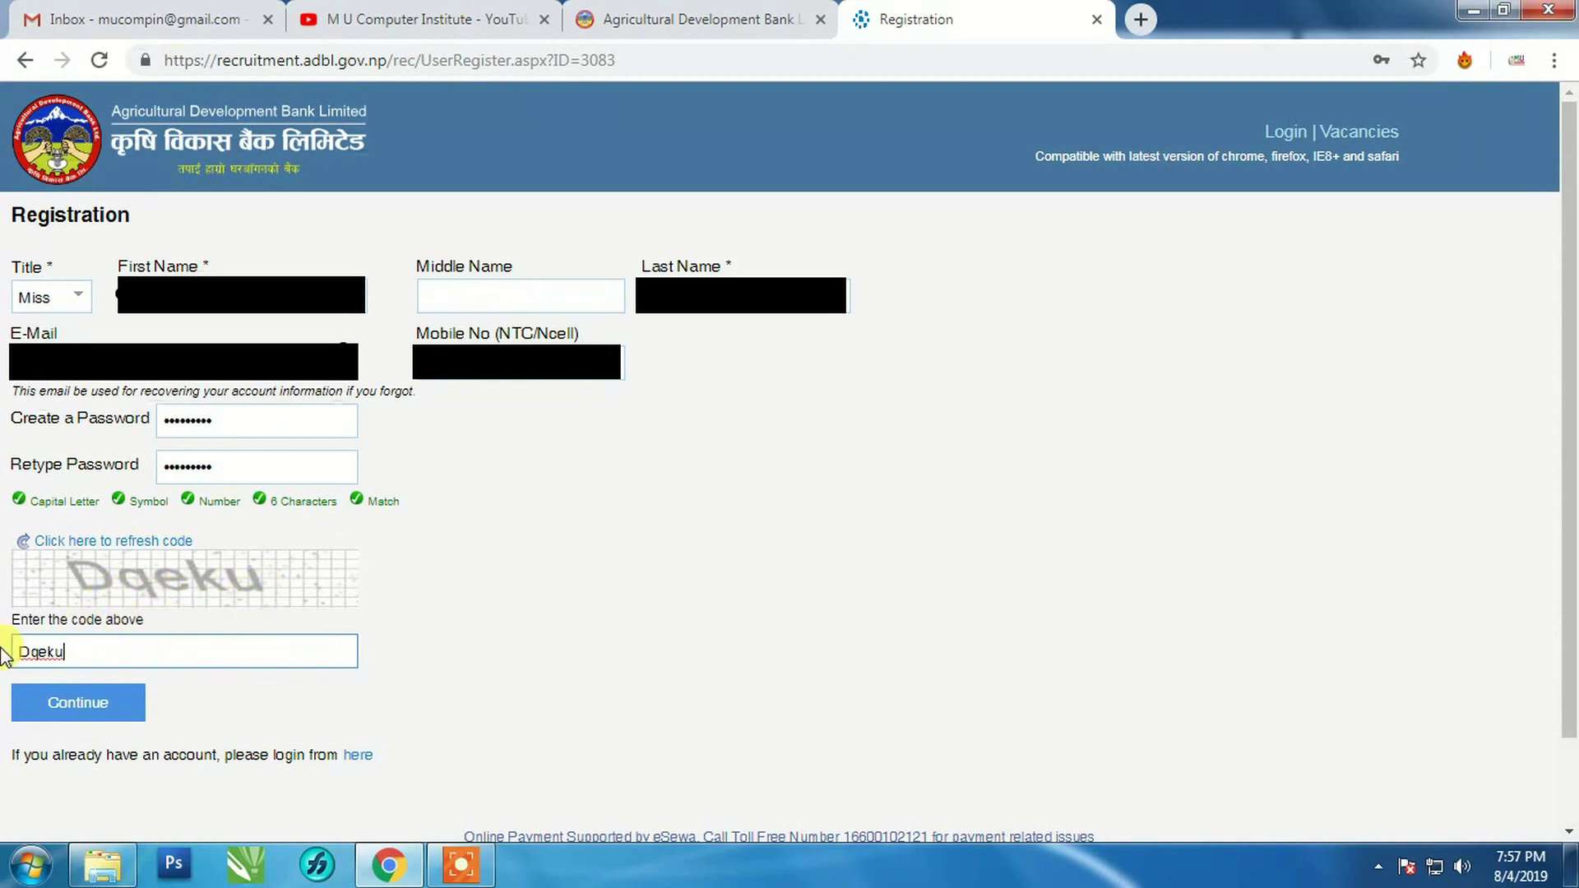
click(104, 705)
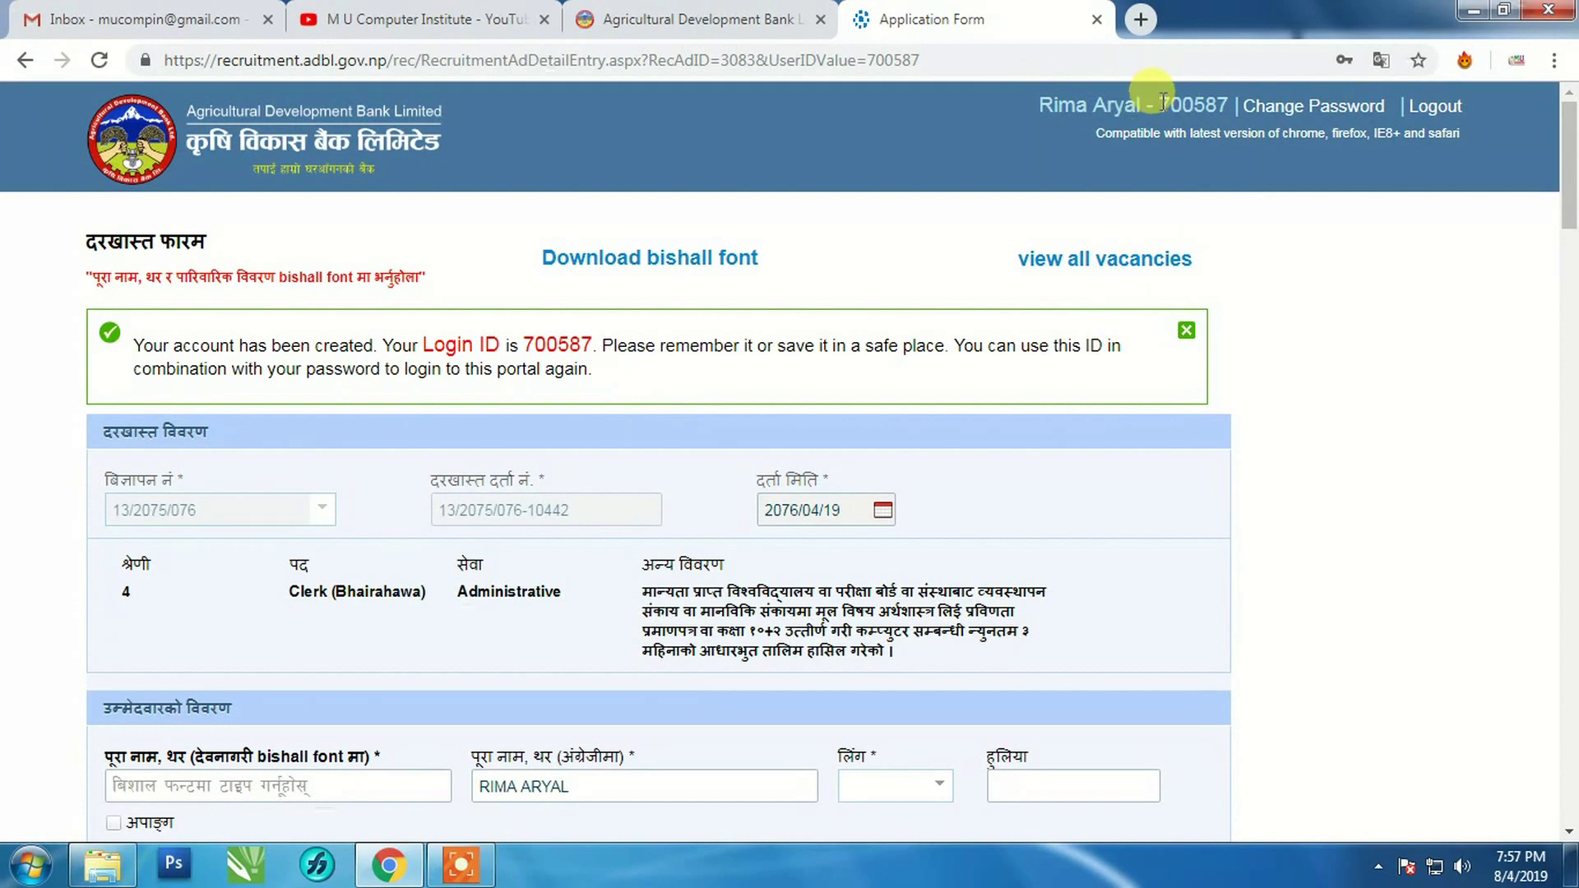
drag(1231, 105, 1151, 107)
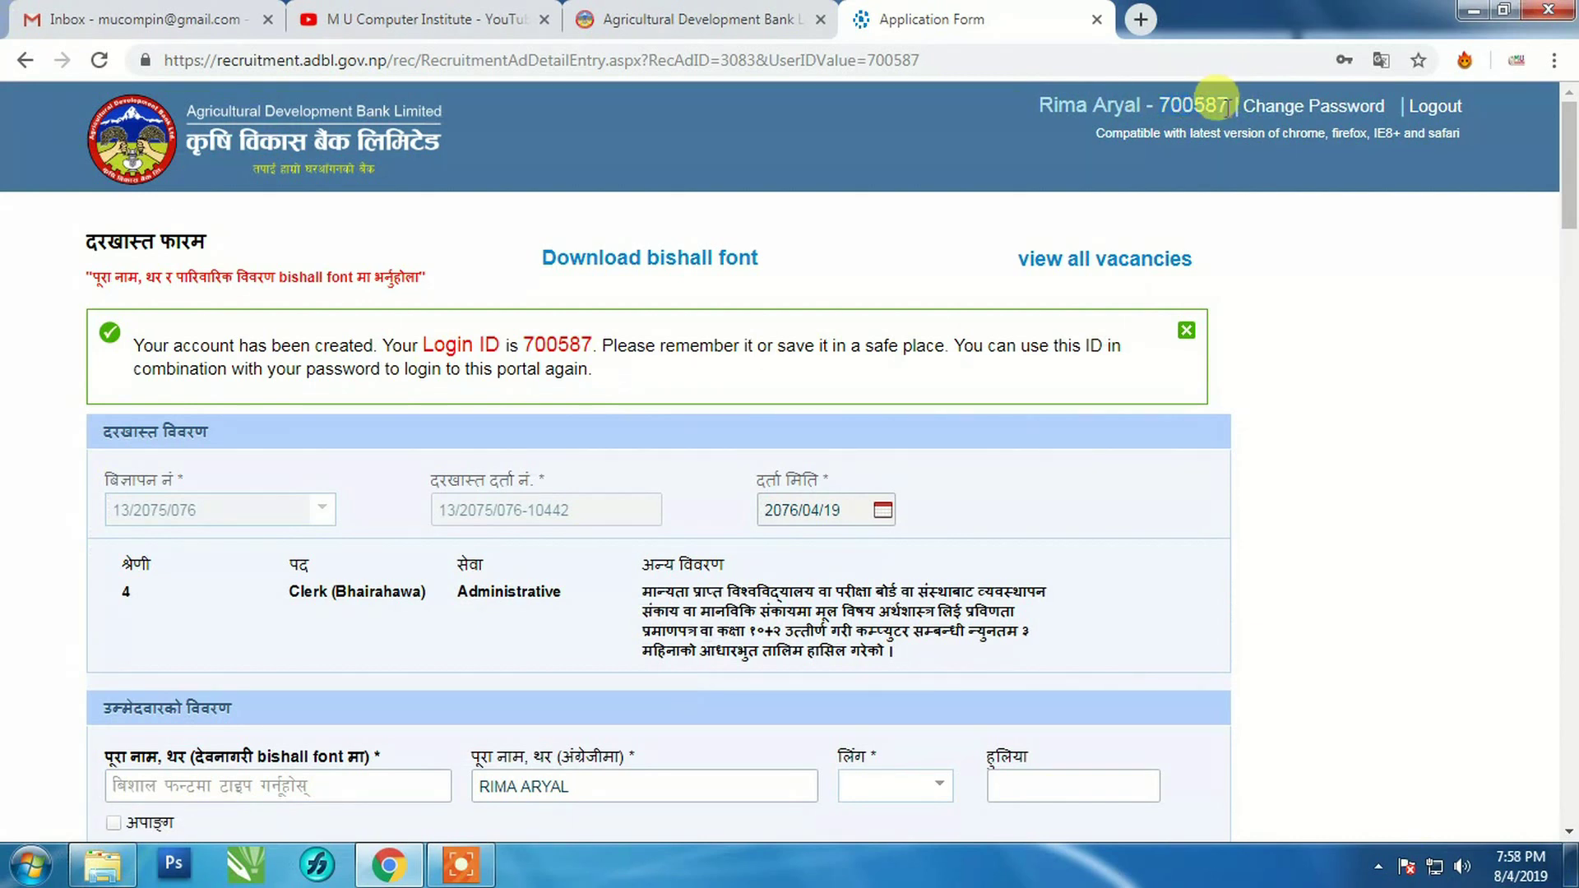
drag(1229, 105, 1158, 105)
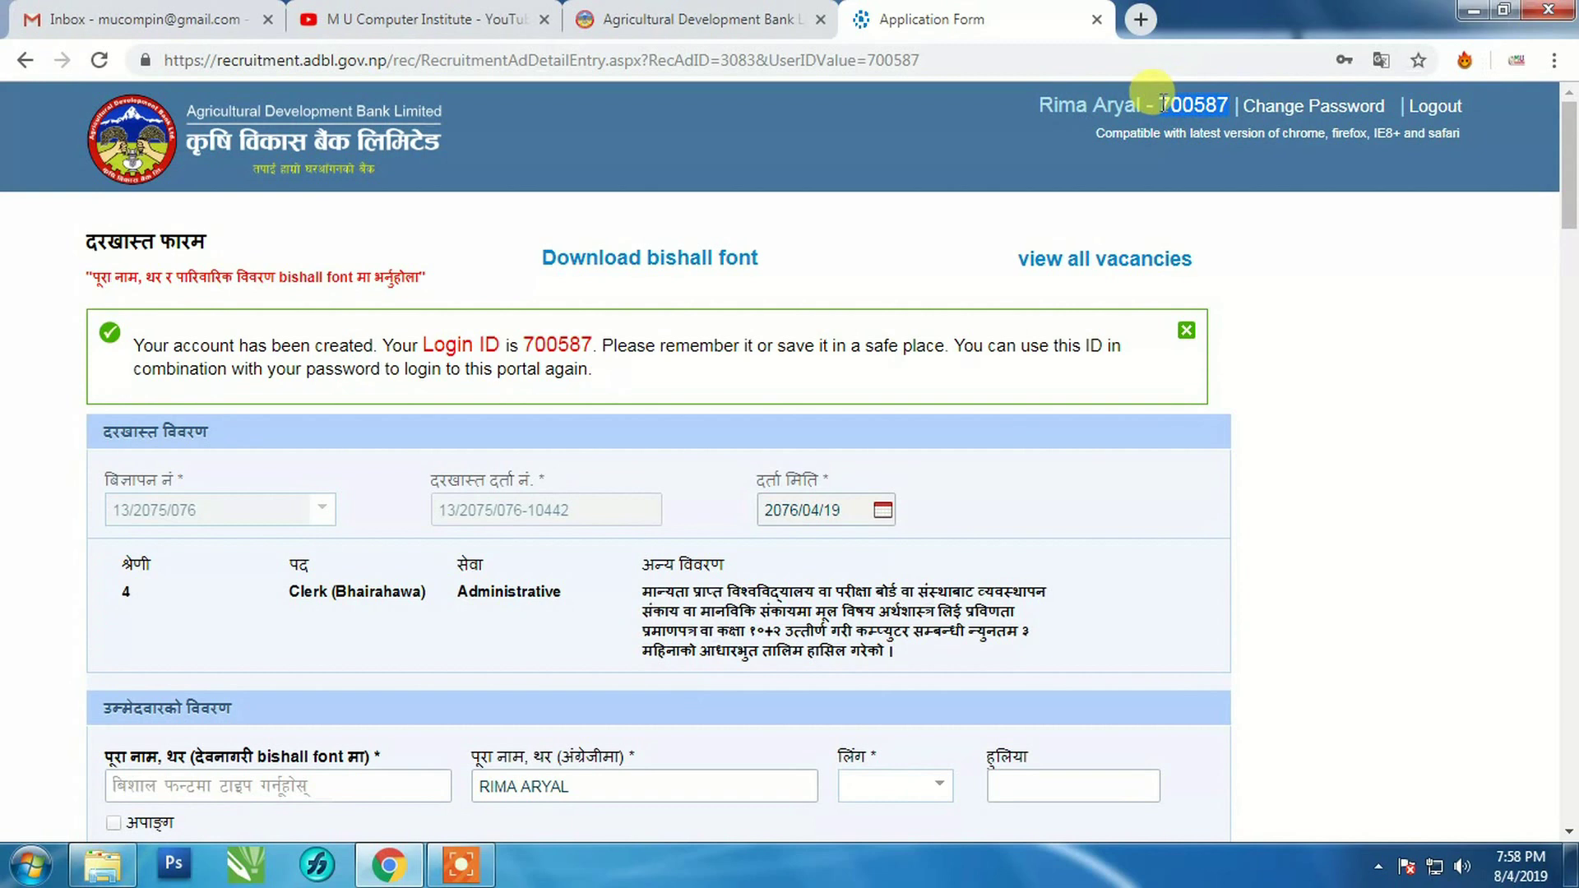